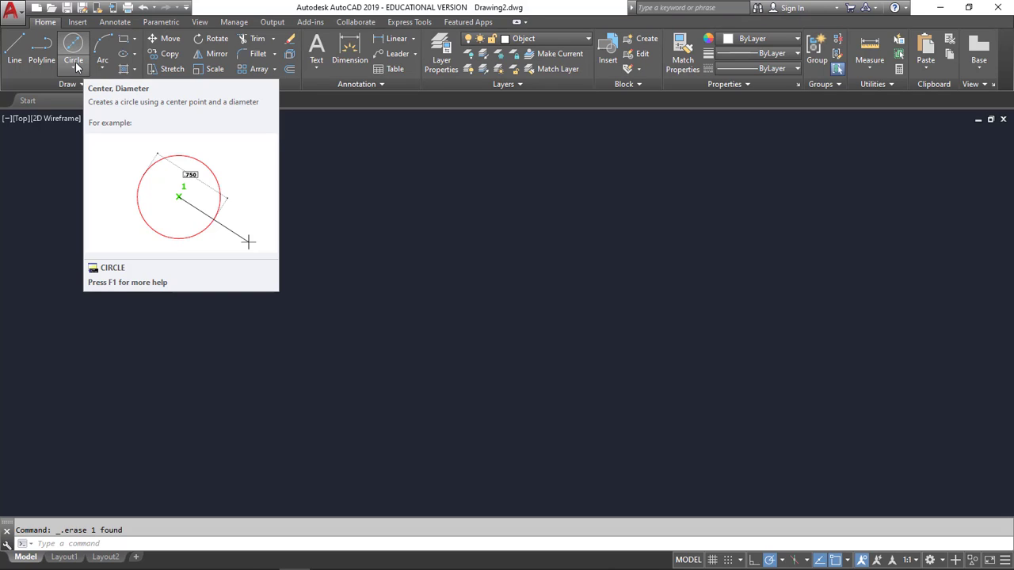
- Draw the head as a center-radius circle with a radius of about 4 5/16" in the upper middle of the drawing
left_click(76, 68)
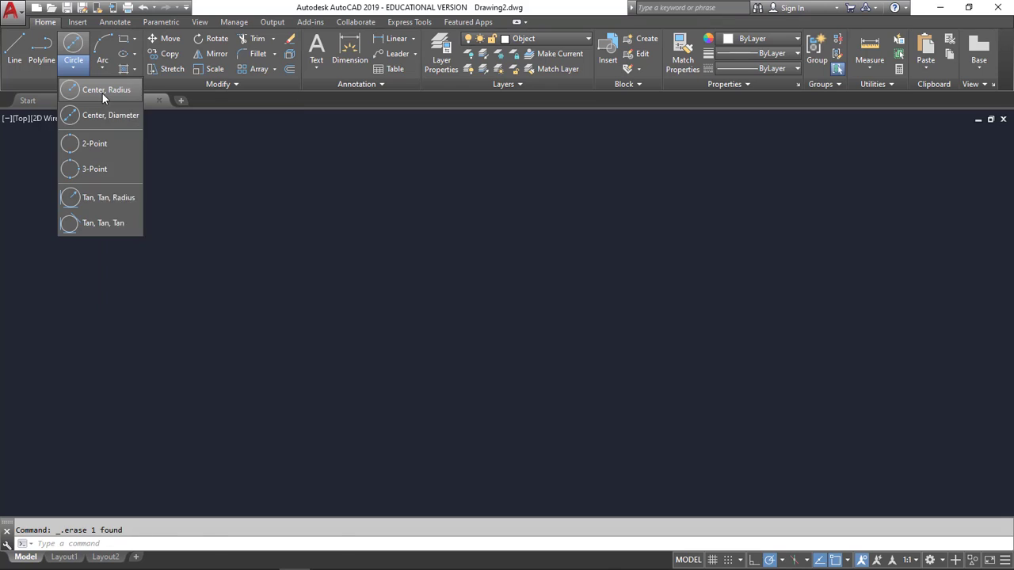
left_click(103, 92)
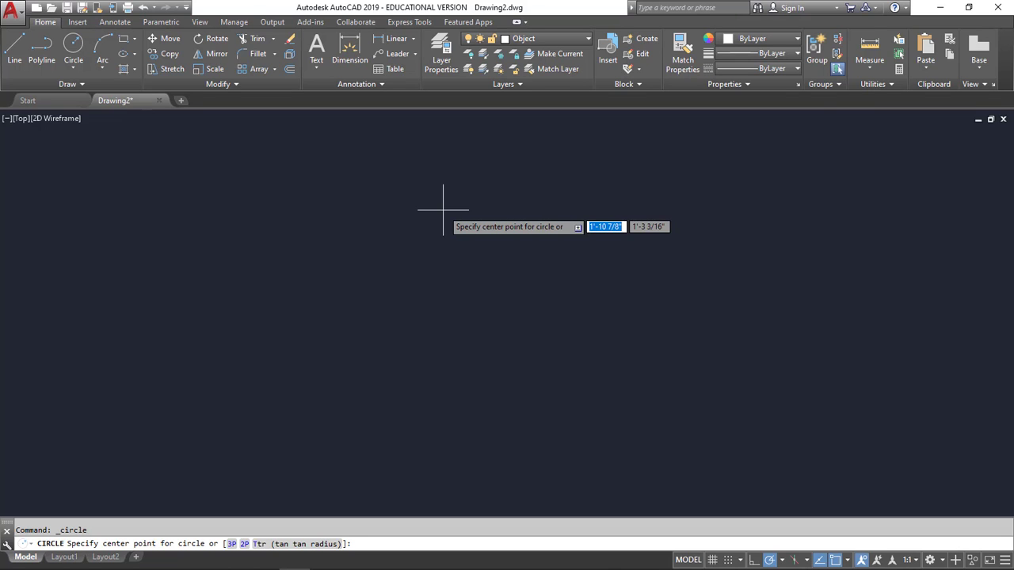
left_click(443, 210)
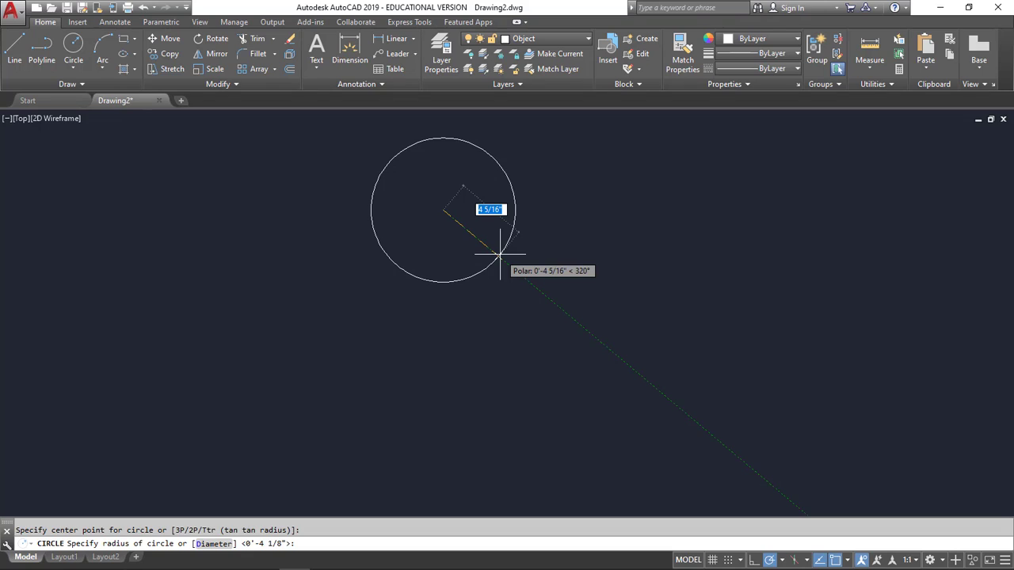
left_click(500, 254)
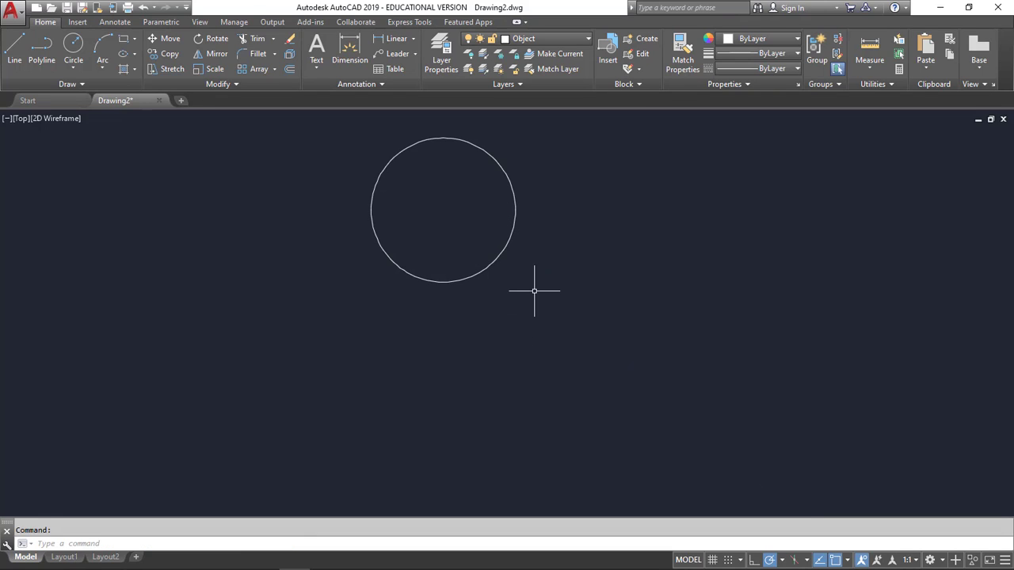
- Draw the body as a vertical line about 1'-8 7/8" long down from the circle's center, with Ortho on
scroll(533, 290, "down", 2)
middle_click_drag(534, 291, 520, 236)
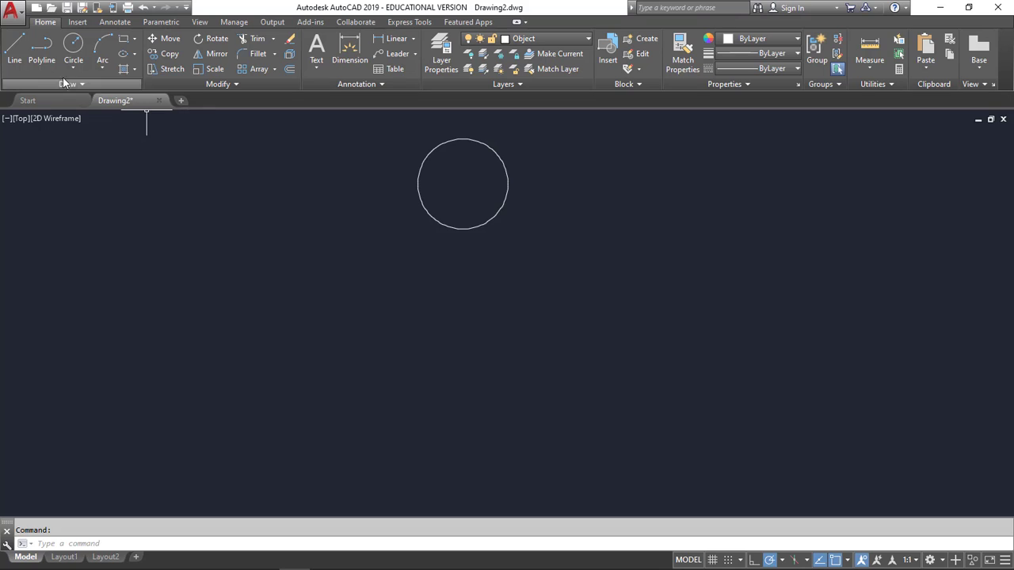
left_click(19, 61)
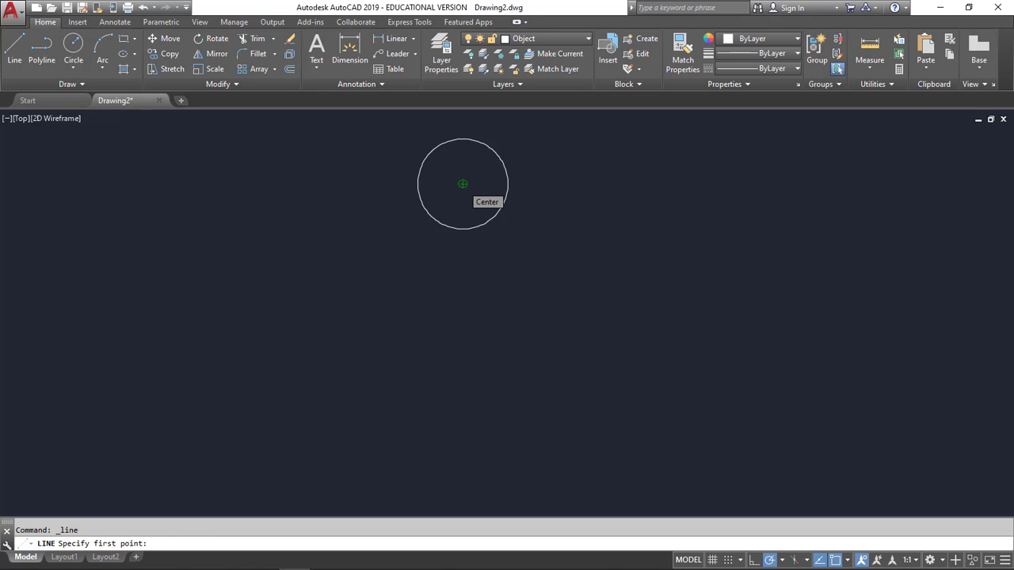
left_click(463, 184)
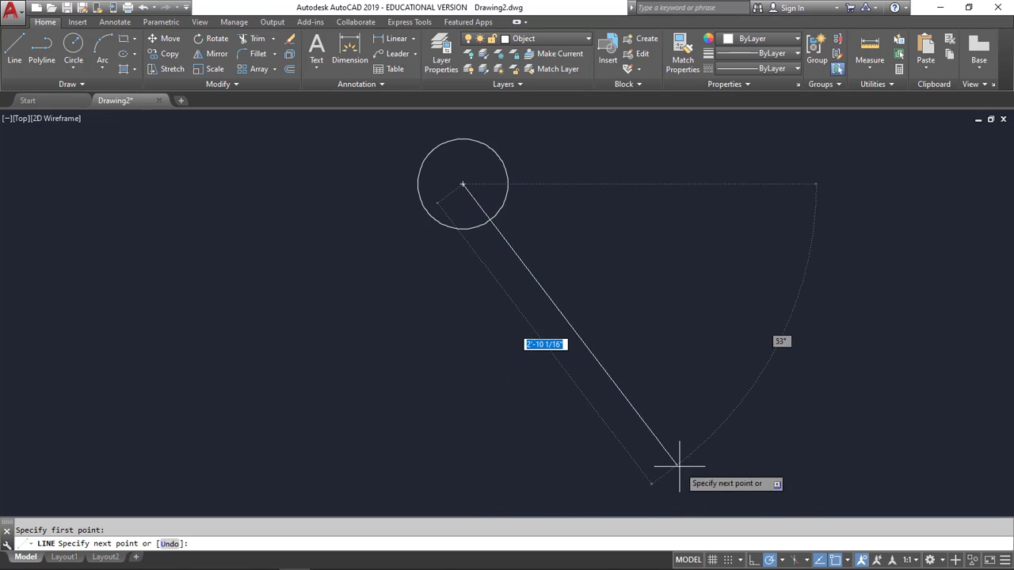
left_click(755, 561)
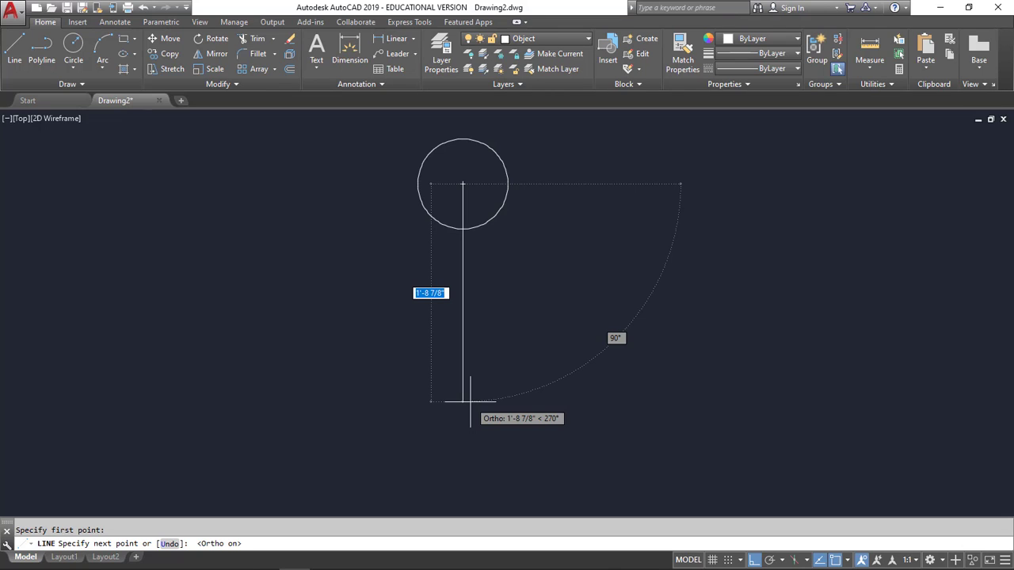
left_click(471, 401)
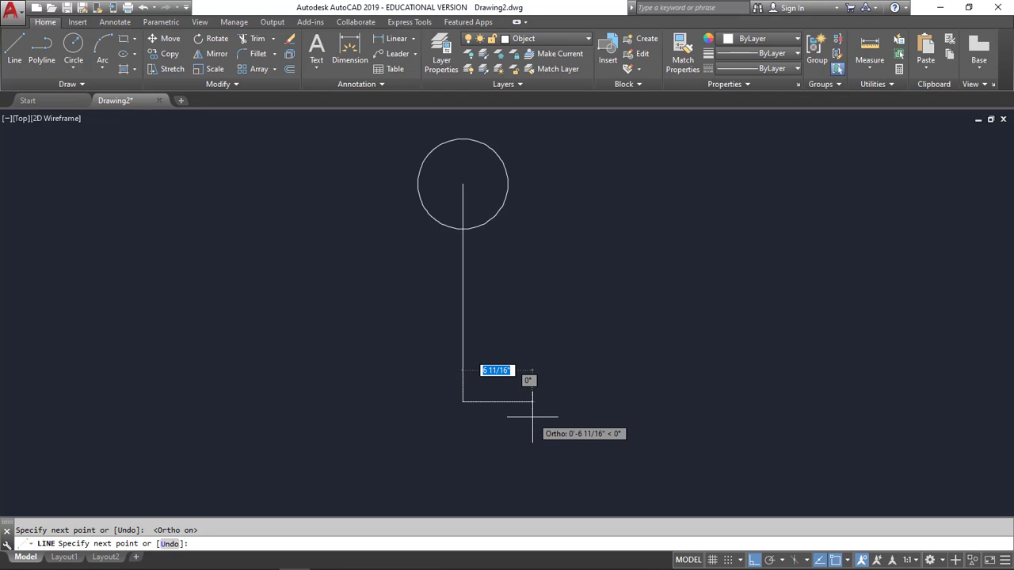
key("Escape")
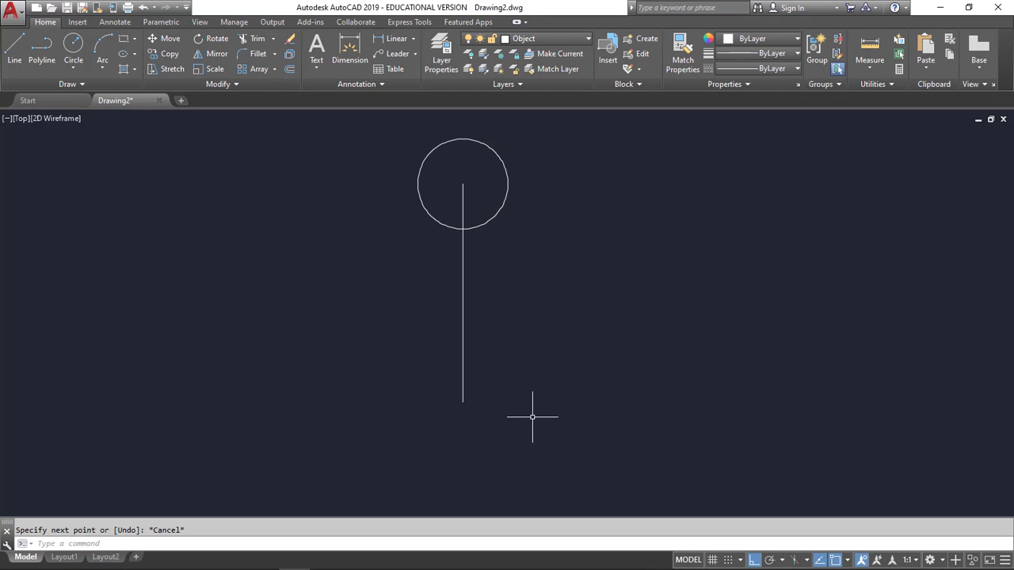
- With Ortho off, draw a bent, raised arm of two lines to the right, starting on the body line just below the head
left_click(754, 560)
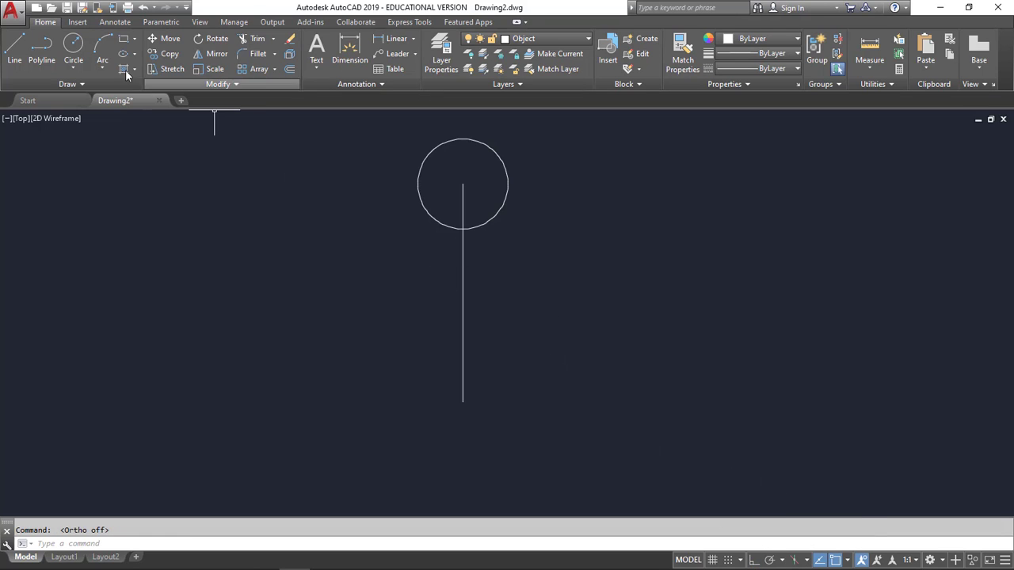
left_click(14, 62)
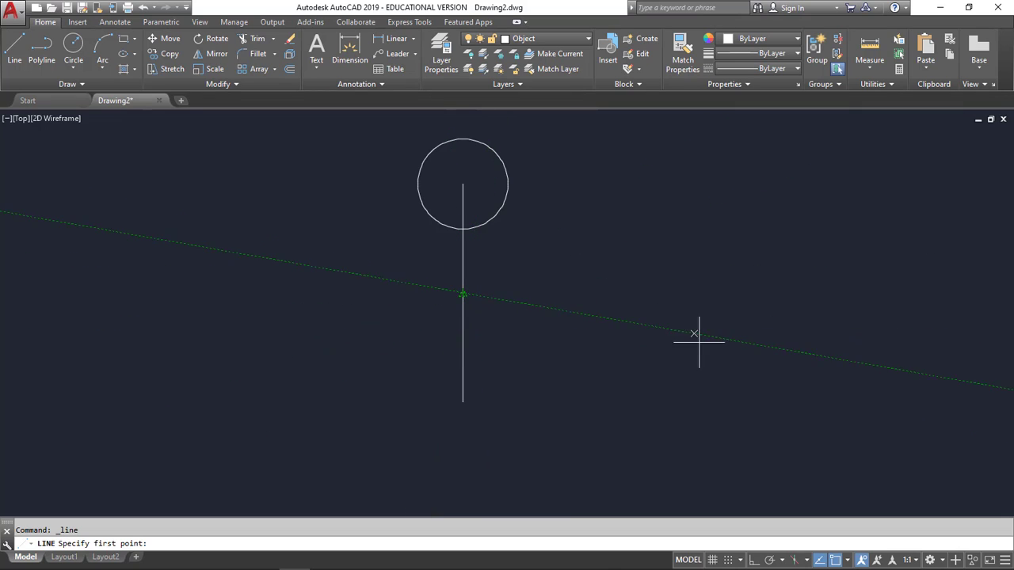
left_click(846, 561)
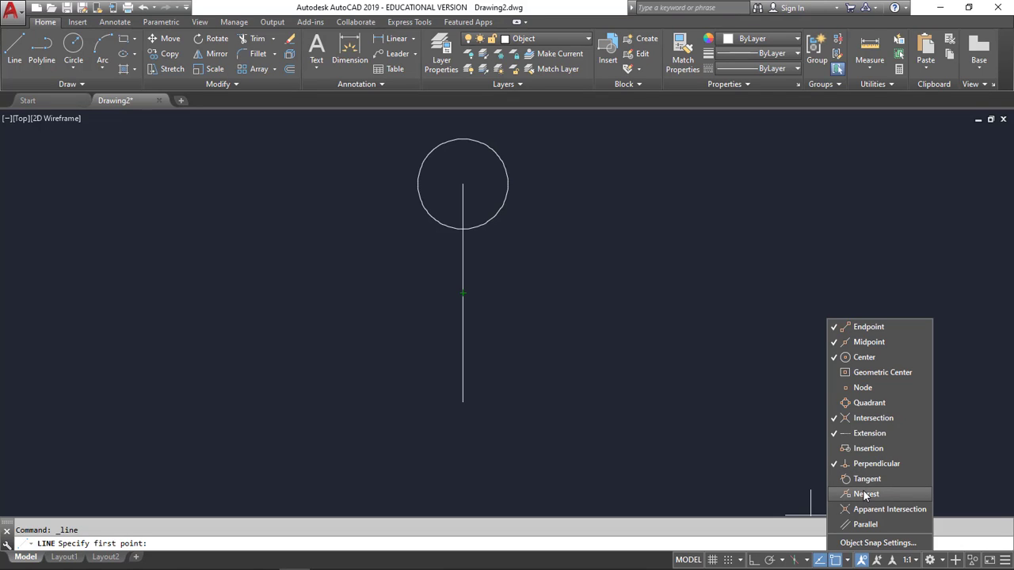
left_click(656, 347)
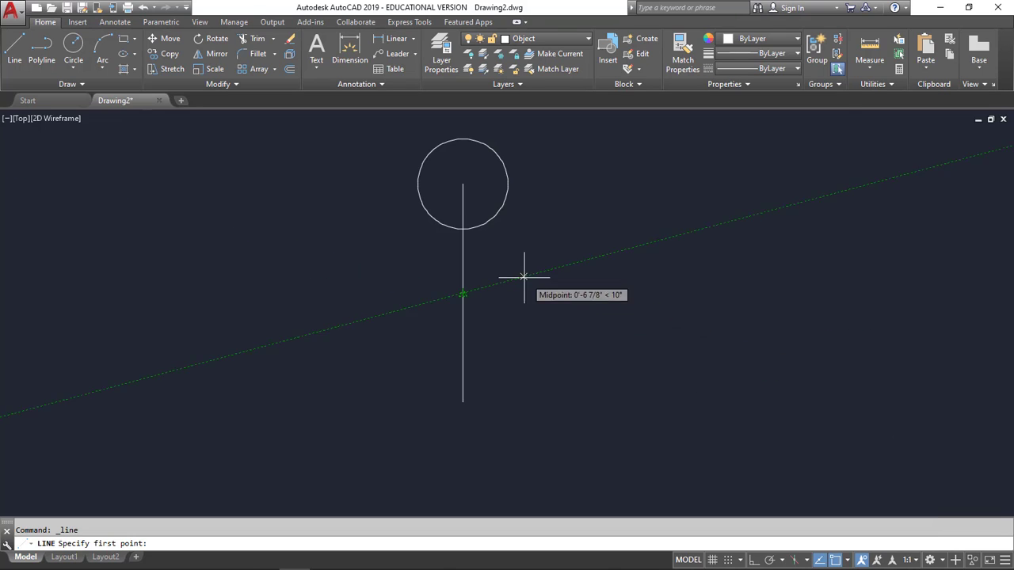
left_click(463, 269)
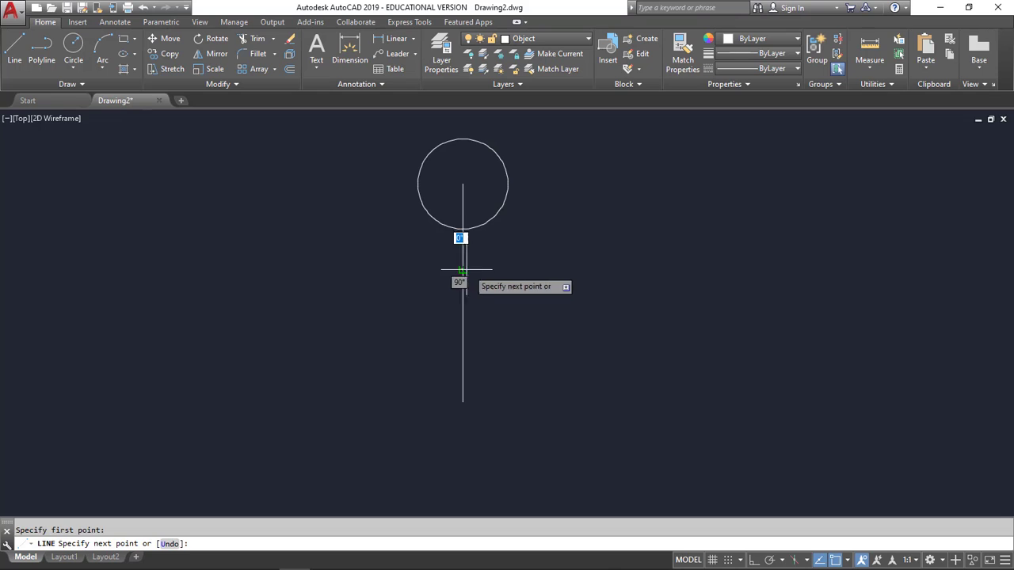
left_click(545, 253)
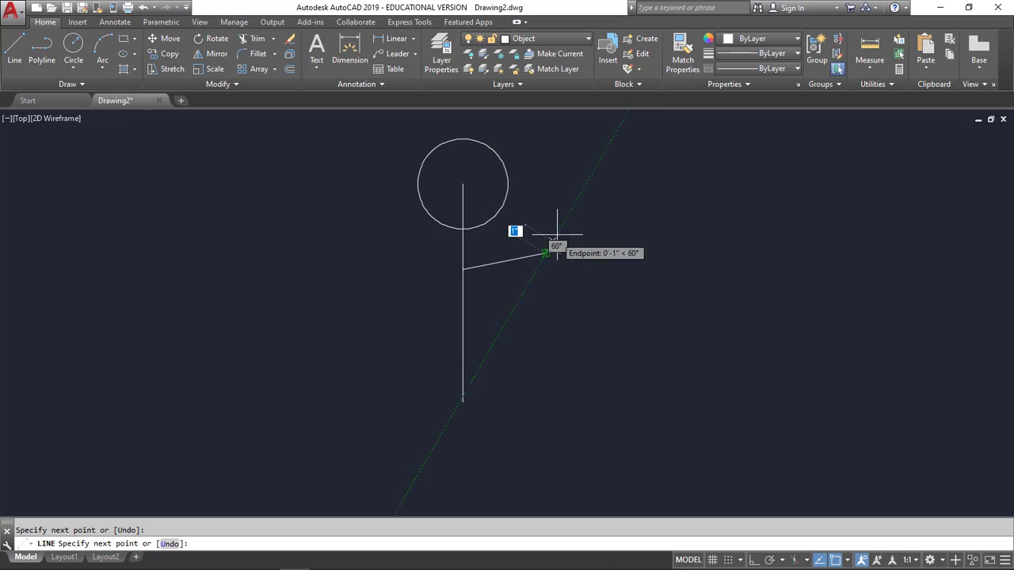
left_click(568, 188)
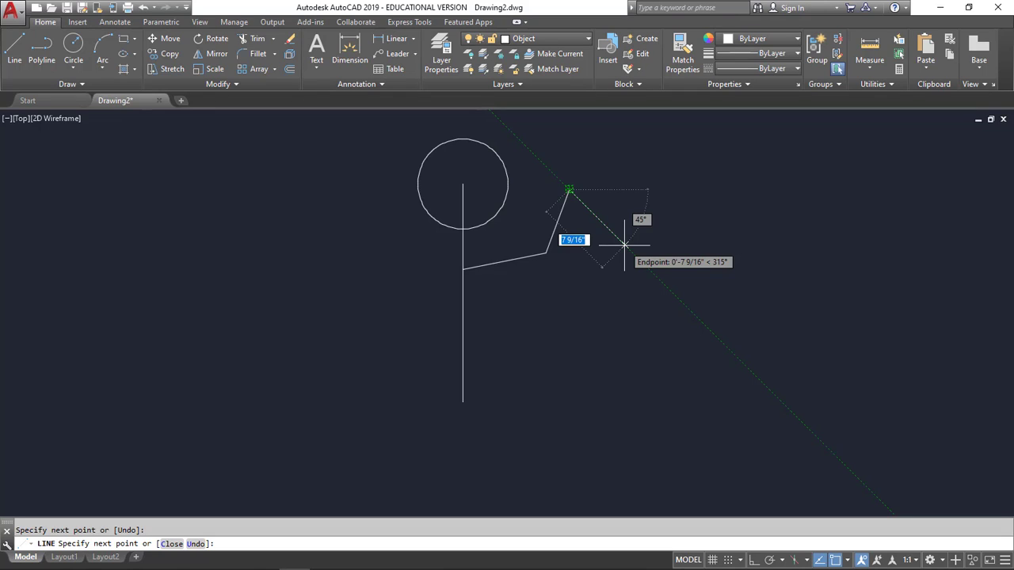
key("Escape")
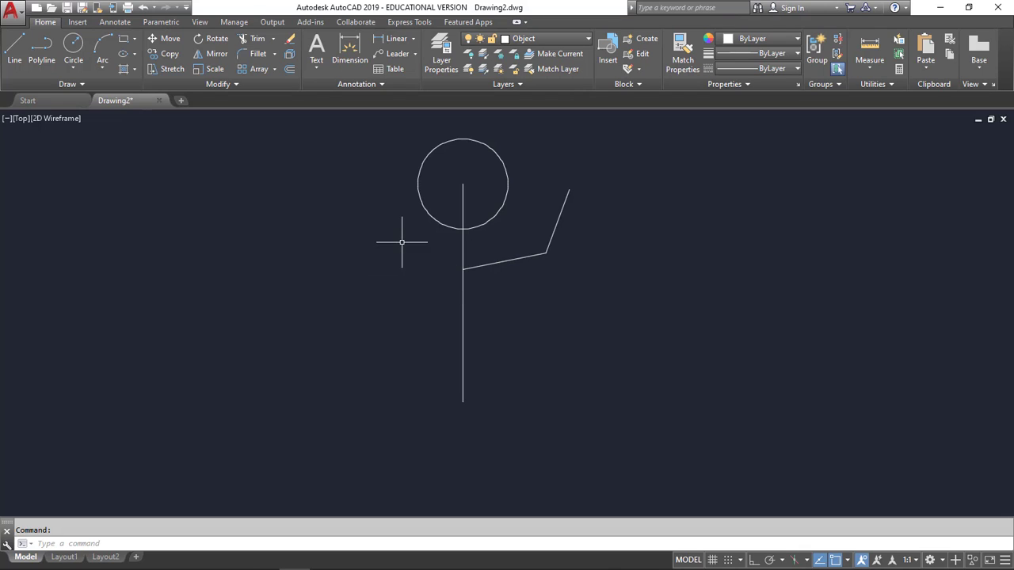
- Mirror both arm lines about the vertical body line with Ortho on, keeping the source objects
left_click(215, 54)
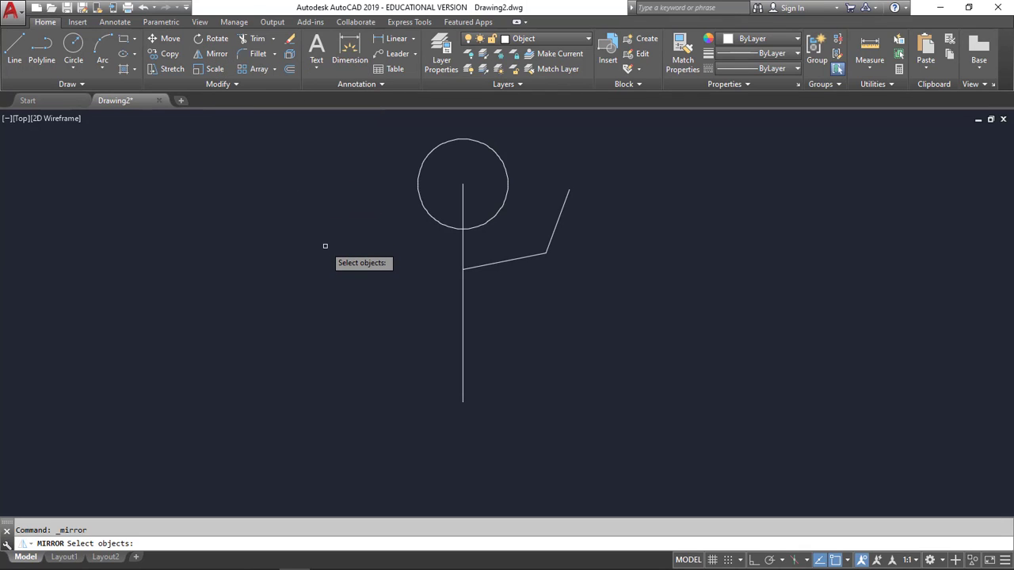
left_click(495, 262)
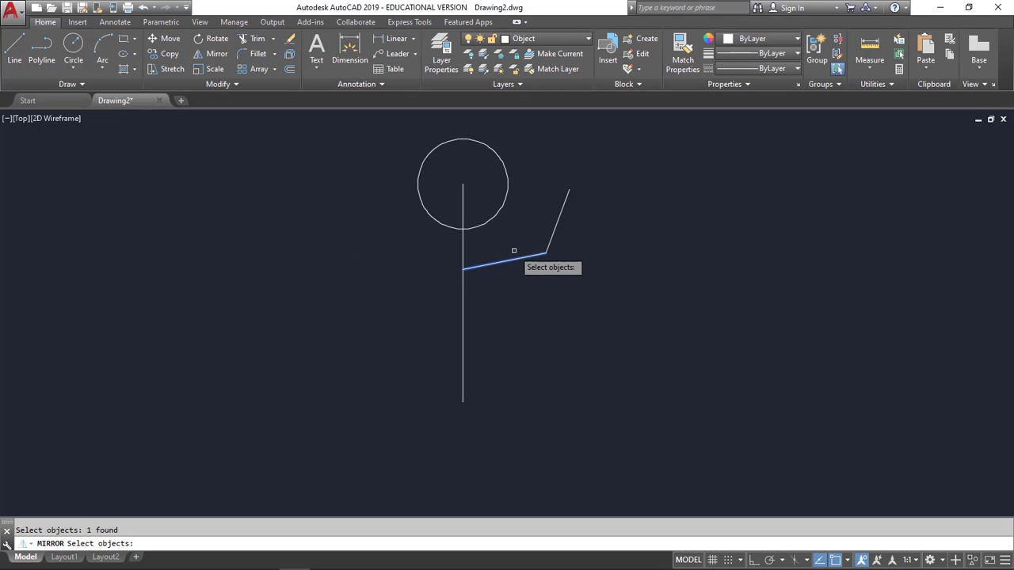
left_click(552, 232)
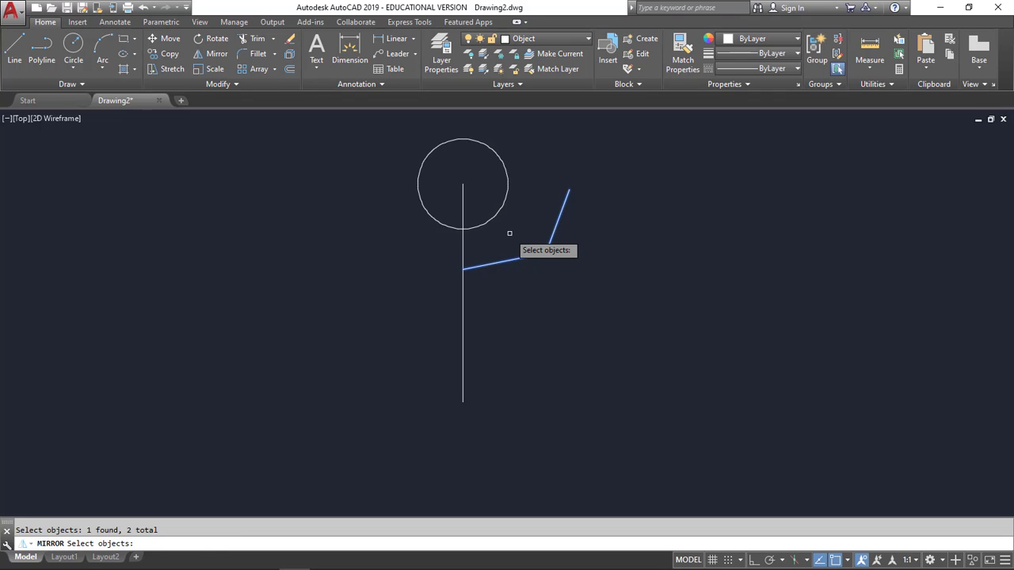
key("Return")
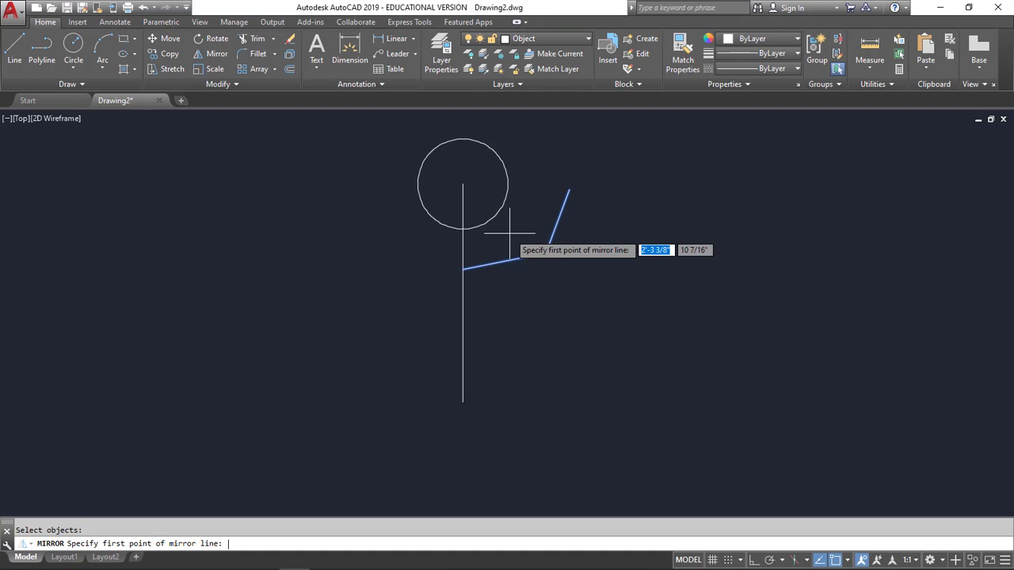
left_click(463, 269)
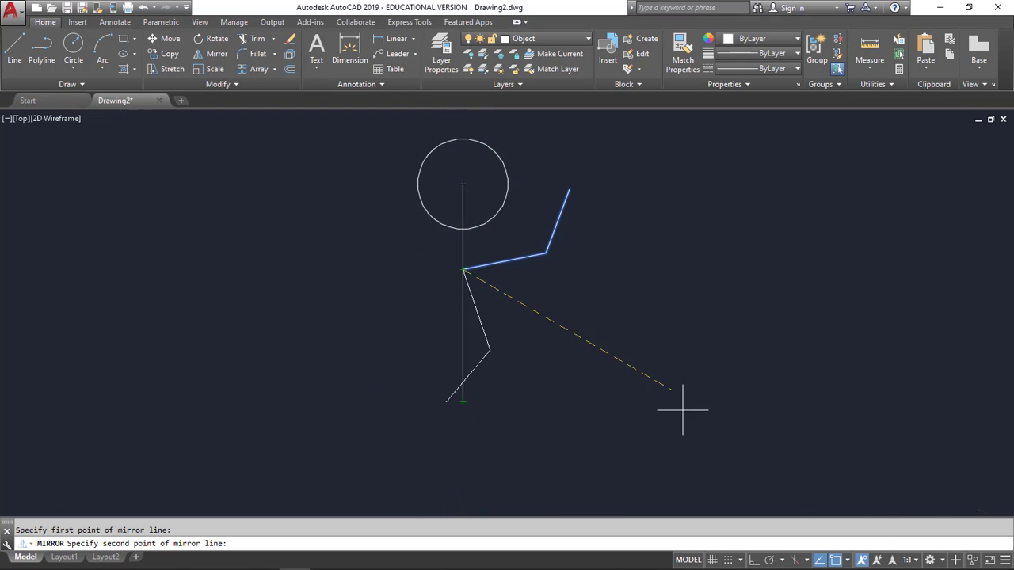
left_click(754, 560)
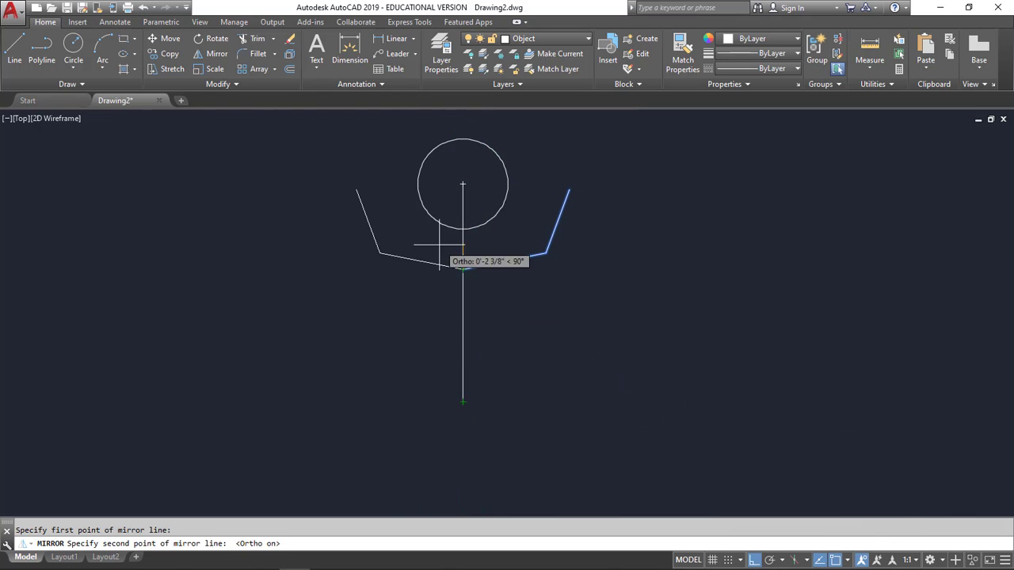
left_click(465, 368)
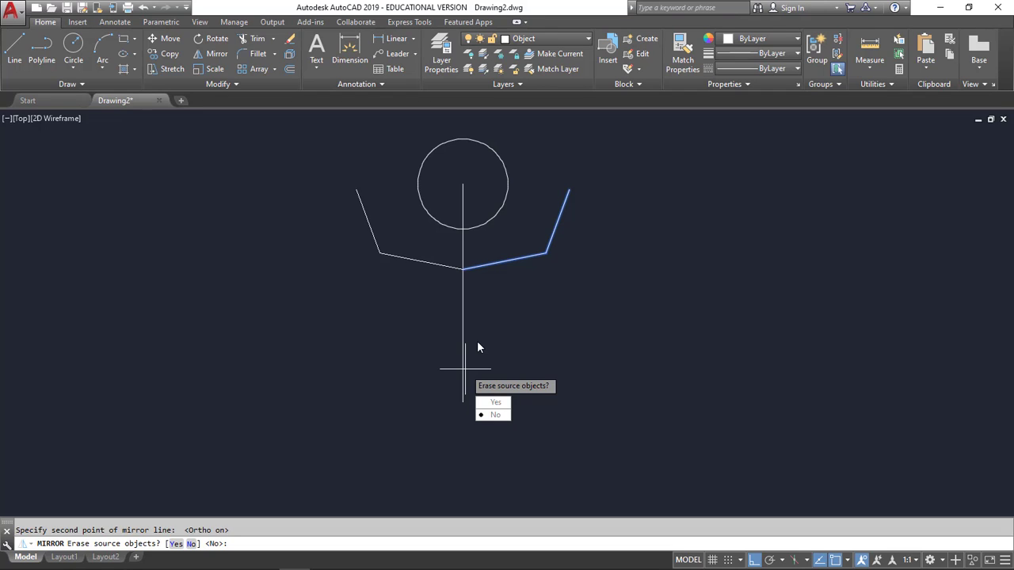
left_click(483, 418)
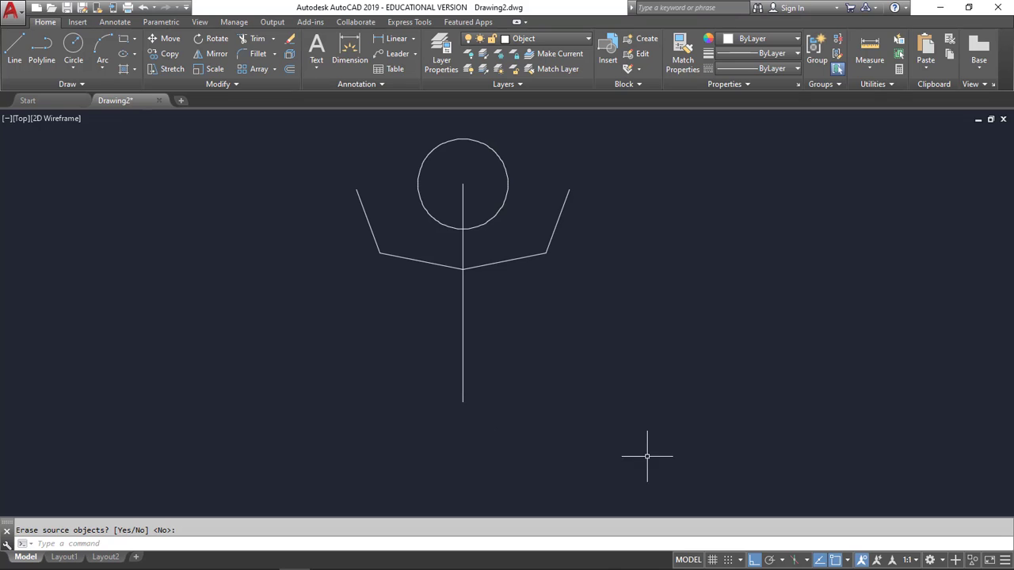
- With Ortho off, draw the right leg from the body's lower end as a slanted thigh, vertical shin and short horizontal foot
left_click(755, 561)
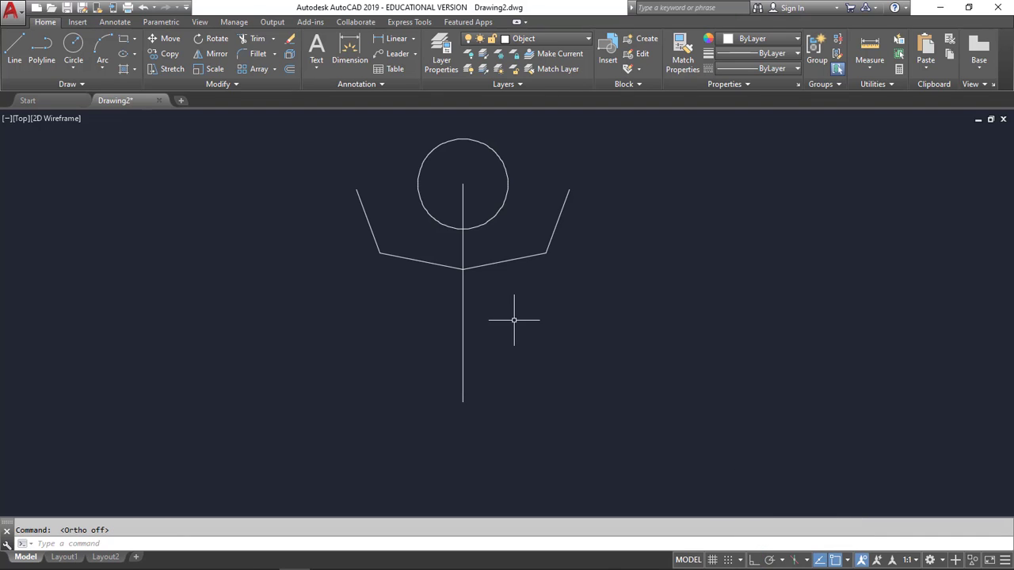
mouse_move(548, 349)
middle_mouse_down()
mouse_move(562, 380)
mouse_move(502, 344)
mouse_move(521, 328)
mouse_move(516, 337)
middle_mouse_up()
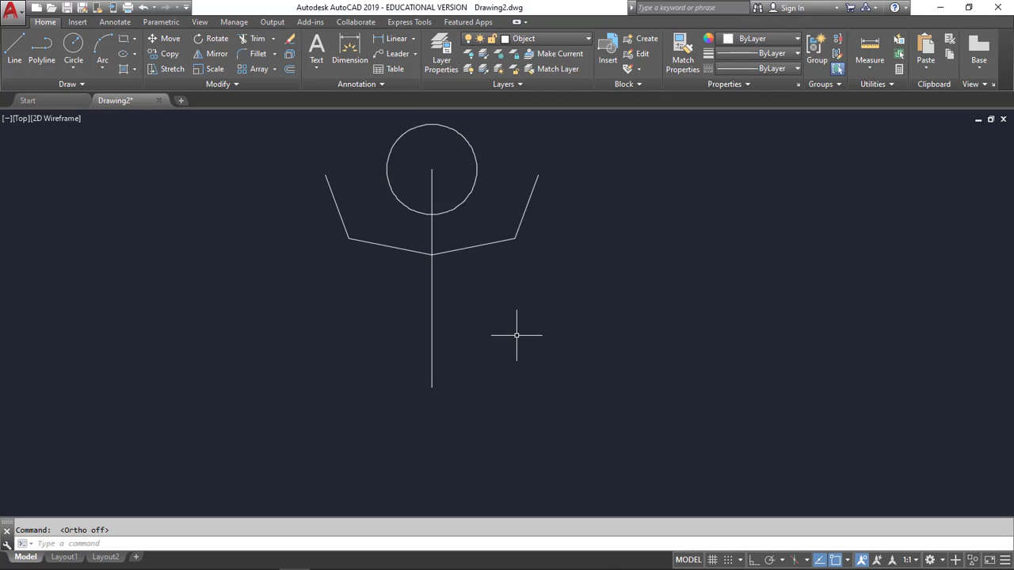
left_click(19, 72)
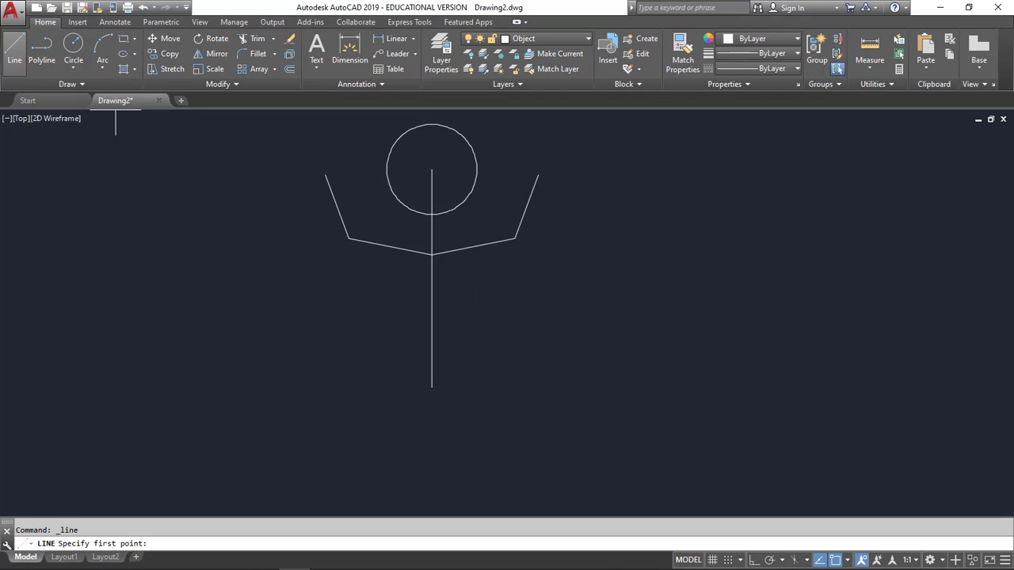
left_click(432, 388)
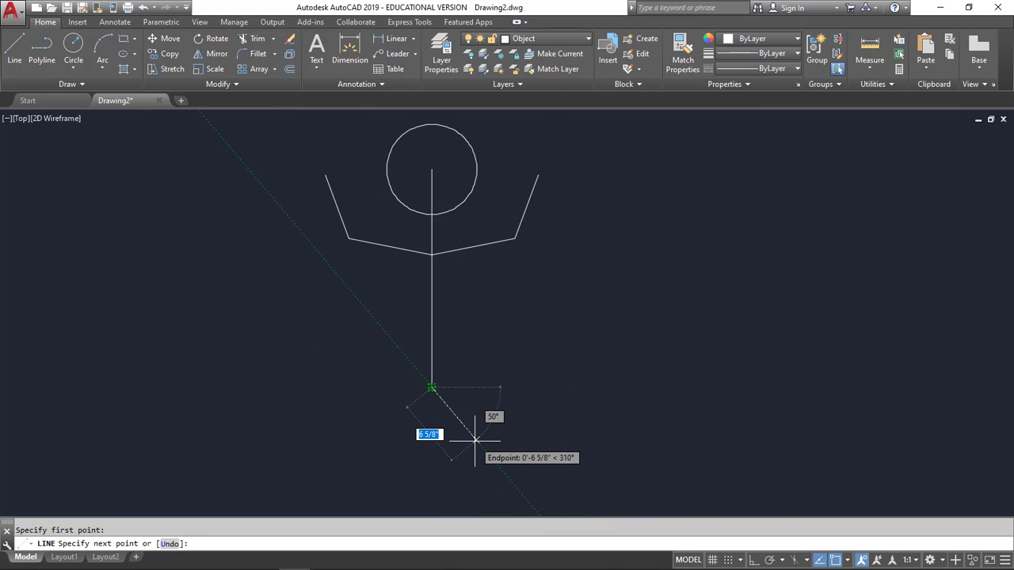
middle_click_drag(475, 438, 473, 310)
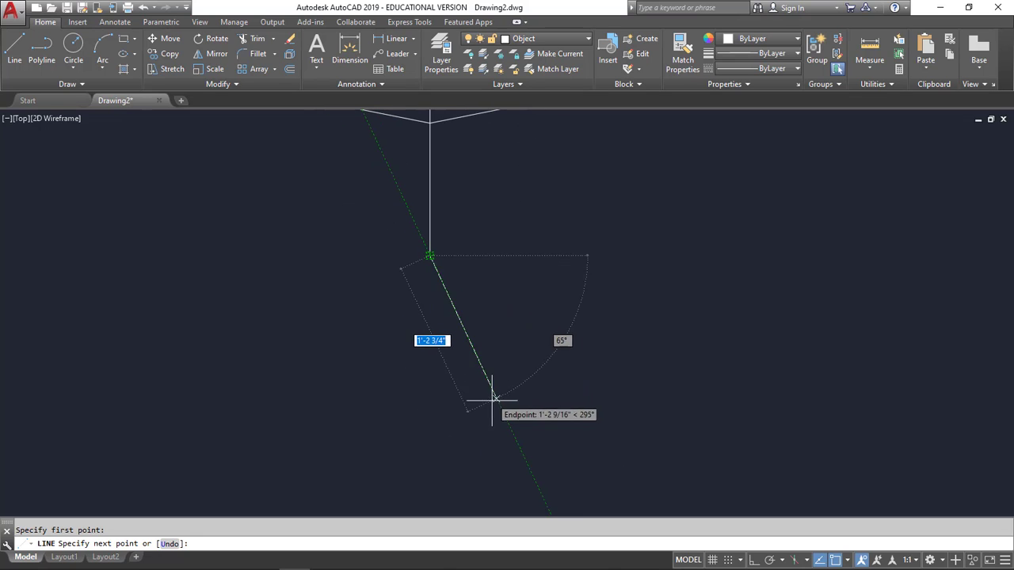
left_click(478, 338)
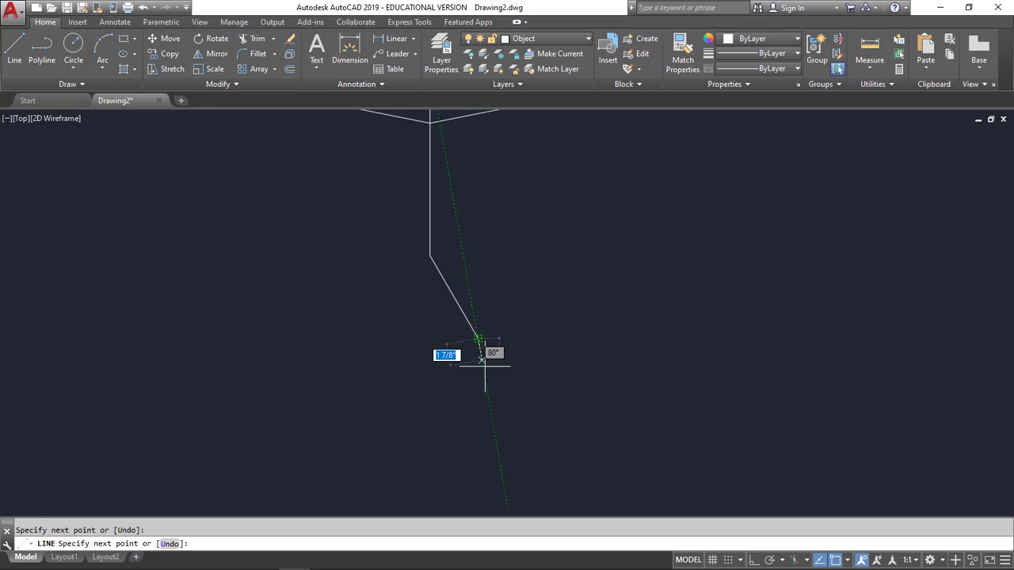
left_click(479, 446)
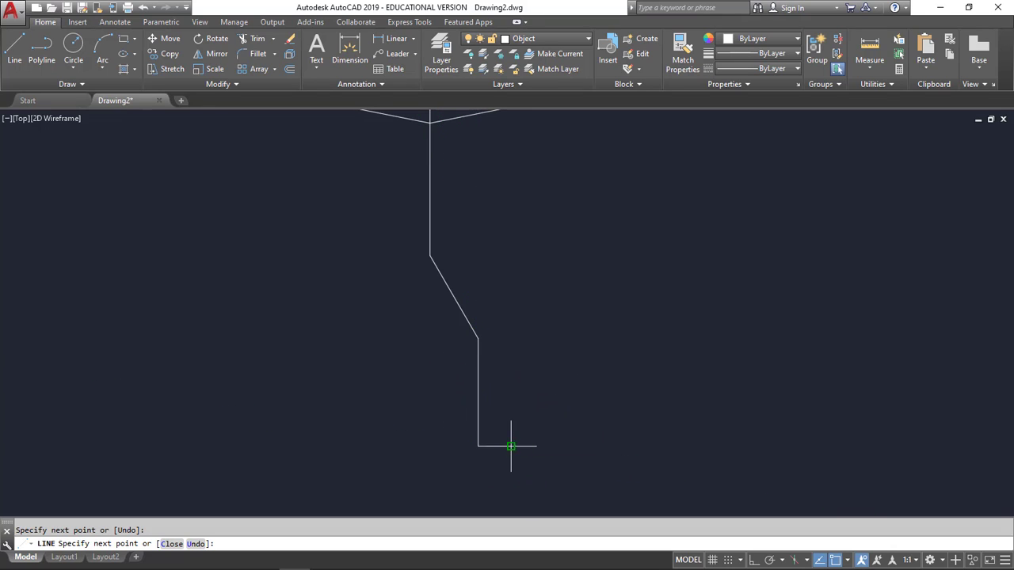
left_click(511, 446)
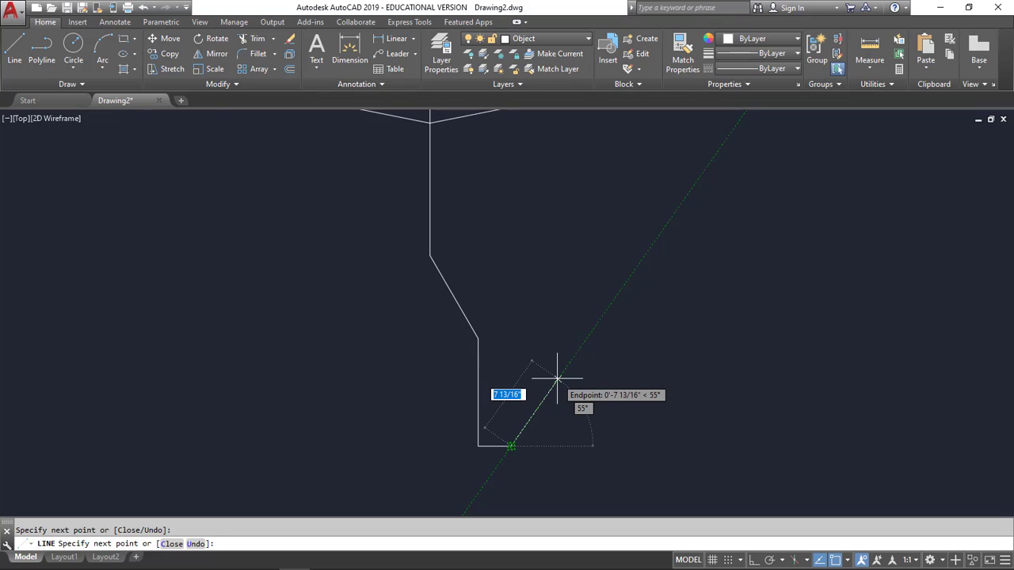
key("Escape")
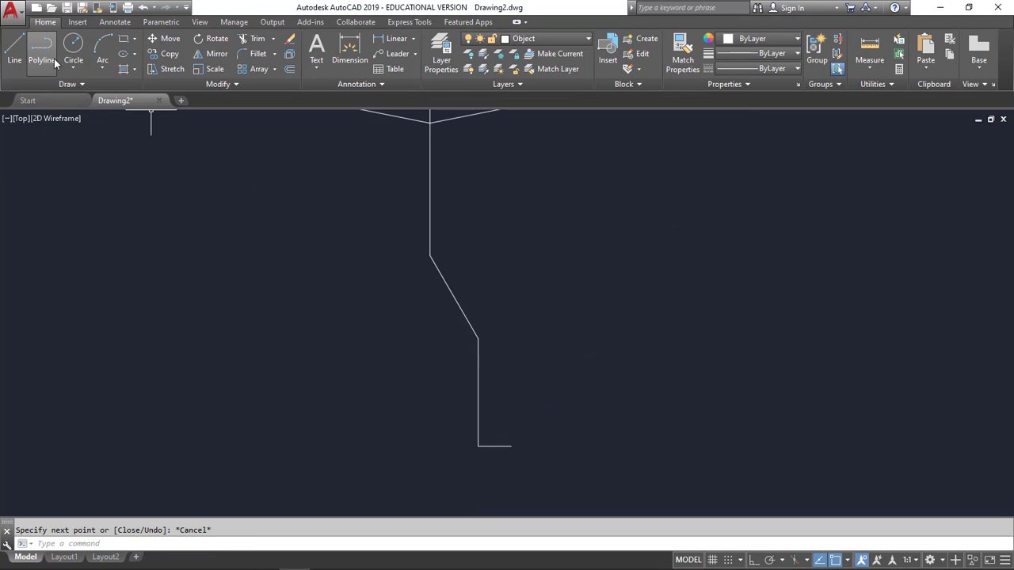
left_click(17, 70)
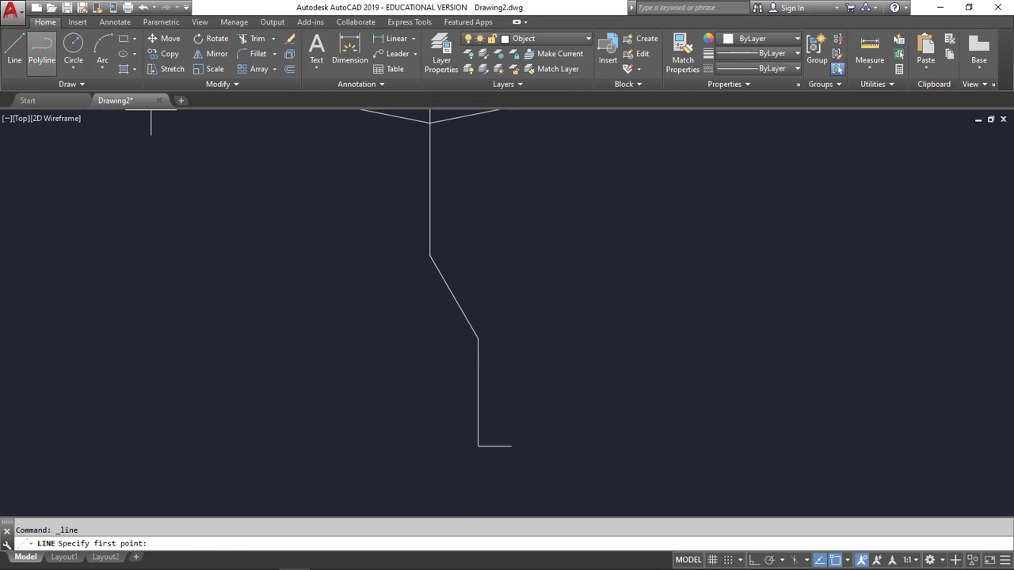
left_click(428, 256)
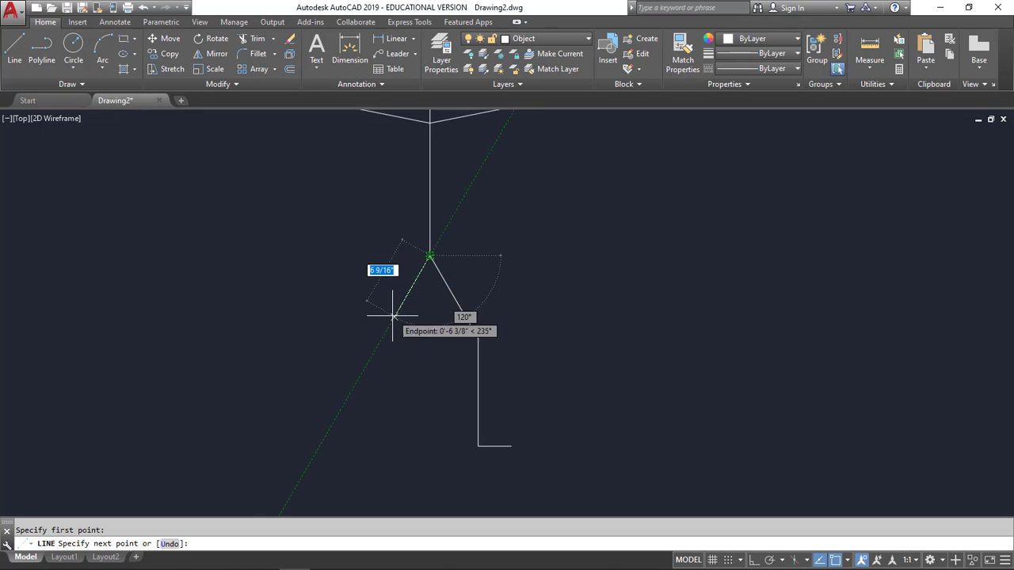
left_click(478, 339)
key("Return")
- From the body's lower end, draw a left thigh about 9 1/16" long to the right knee's level, and a shin slanting inward to foot level
key("Return")
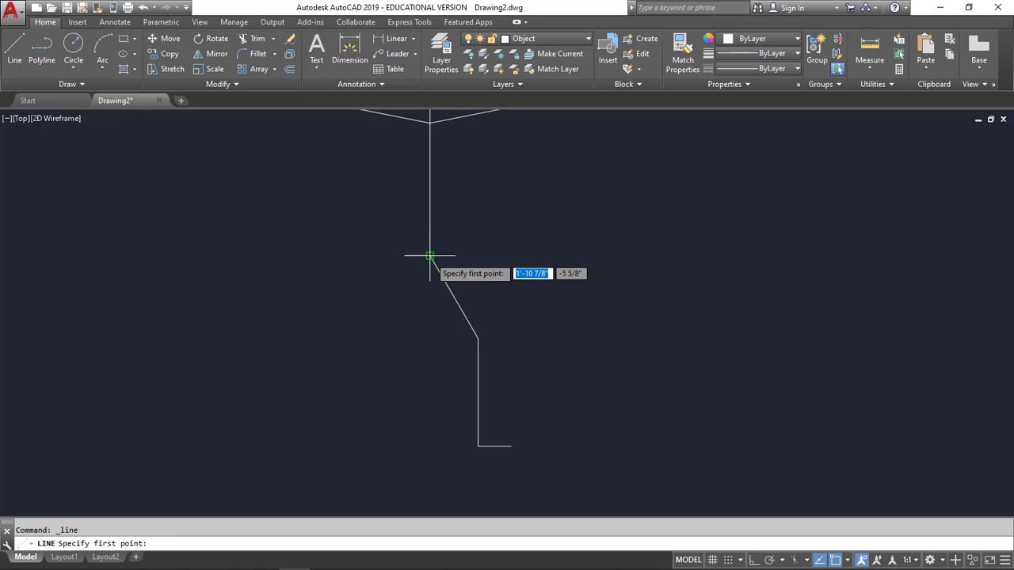
left_click(429, 256)
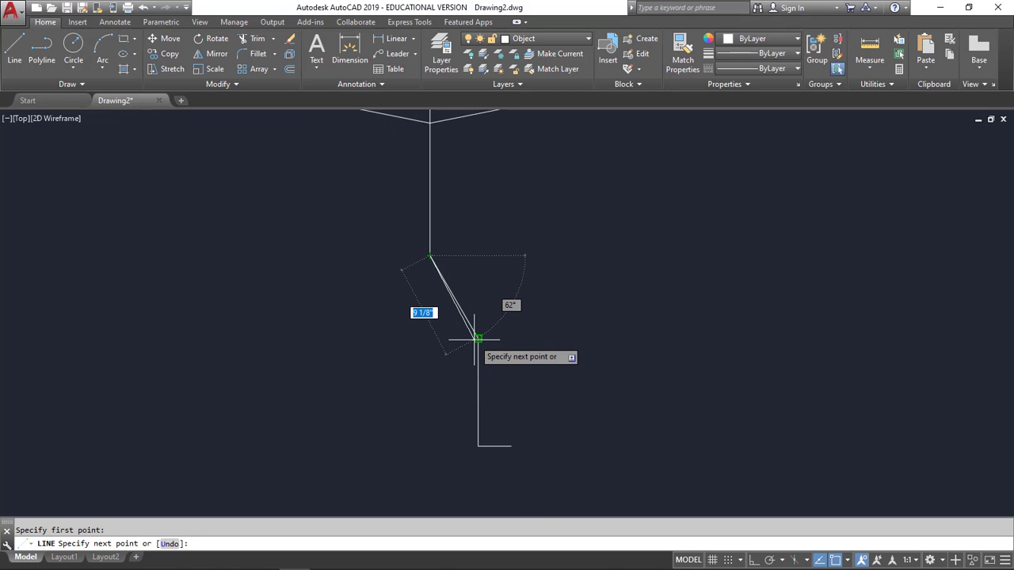
scroll(475, 340, "up", 5)
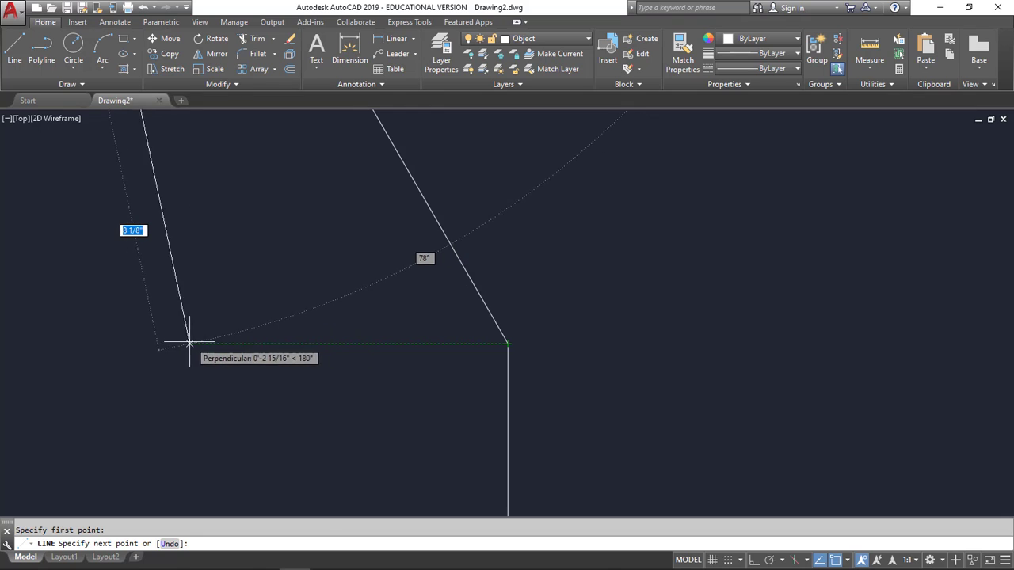
scroll(189, 343, "down", 5)
middle_click_drag(119, 342, 406, 343)
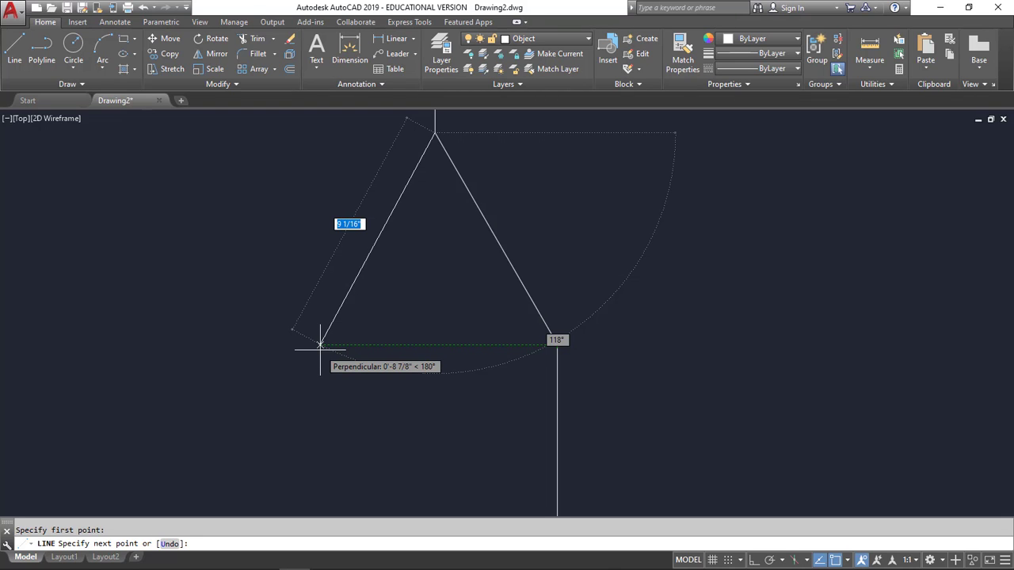
left_click(320, 345)
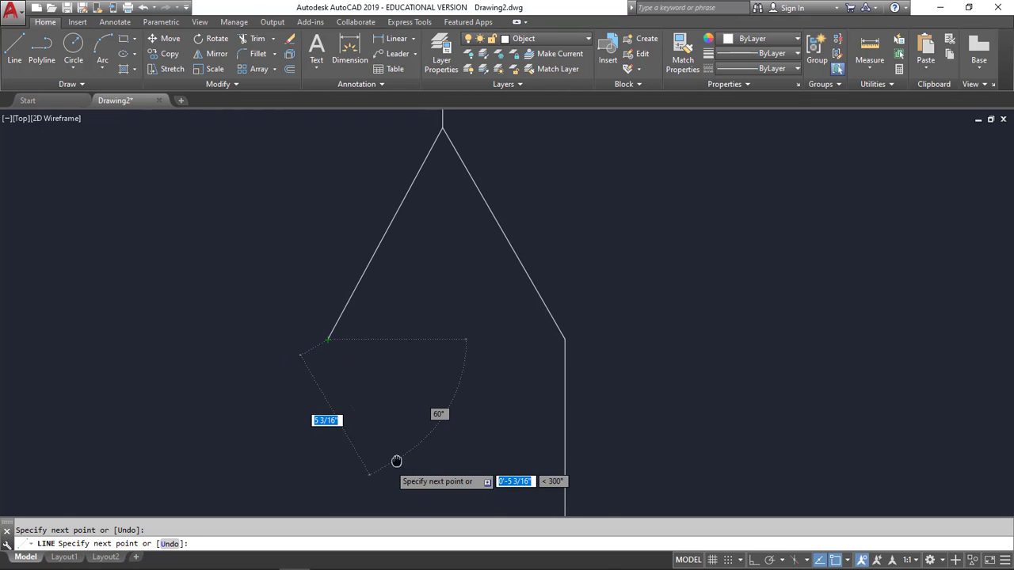
middle_click_drag(396, 459, 493, 240)
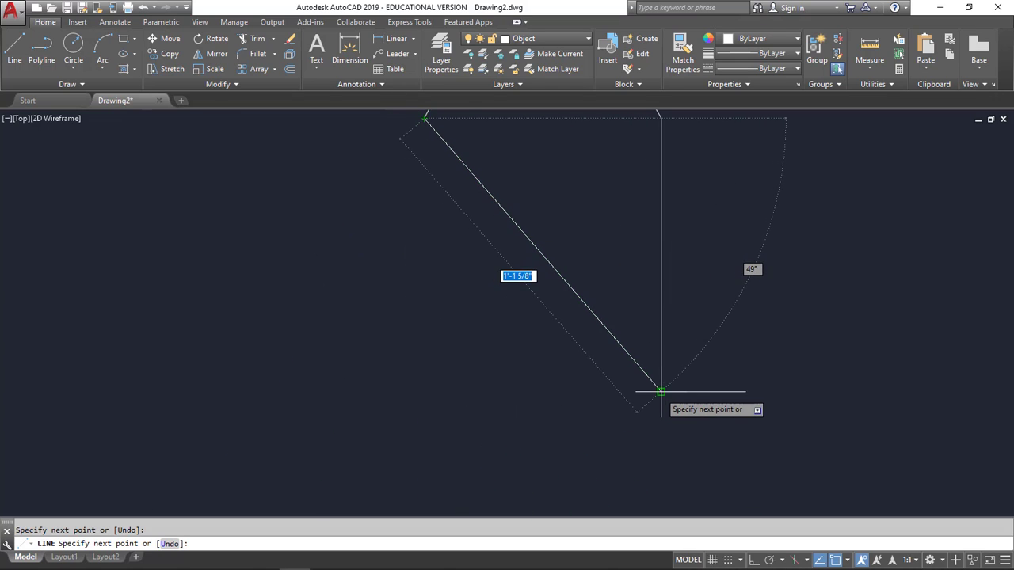
left_click(497, 391)
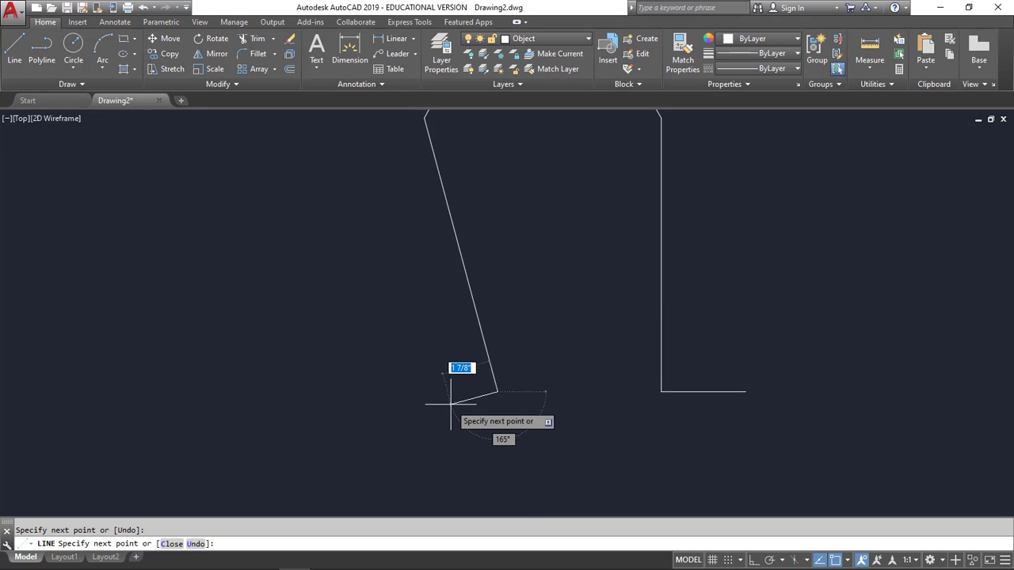
- With Ortho on, draw a short horizontal left foot pointing outward from the shin's lower end
left_click(754, 560)
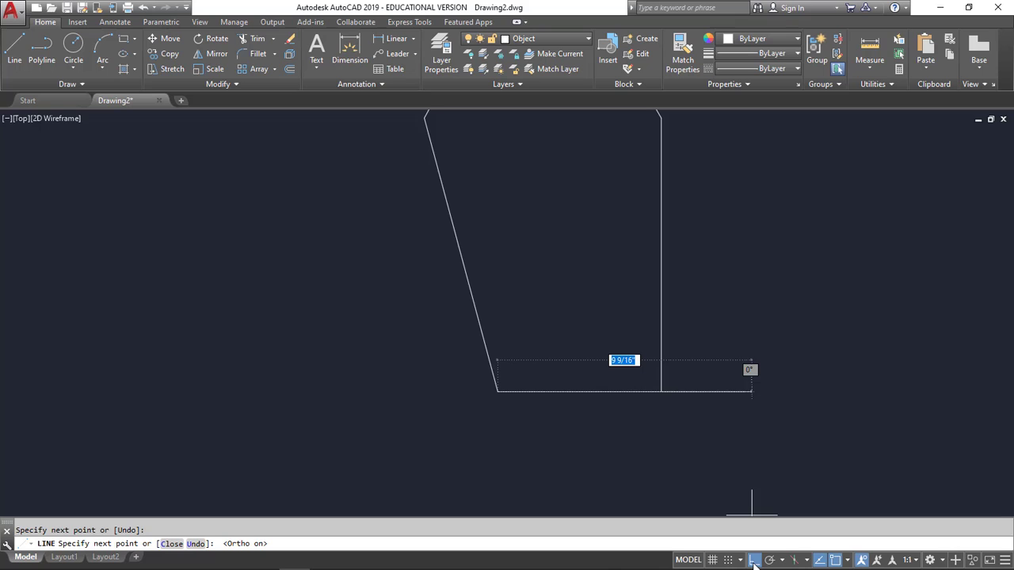
left_click(447, 391)
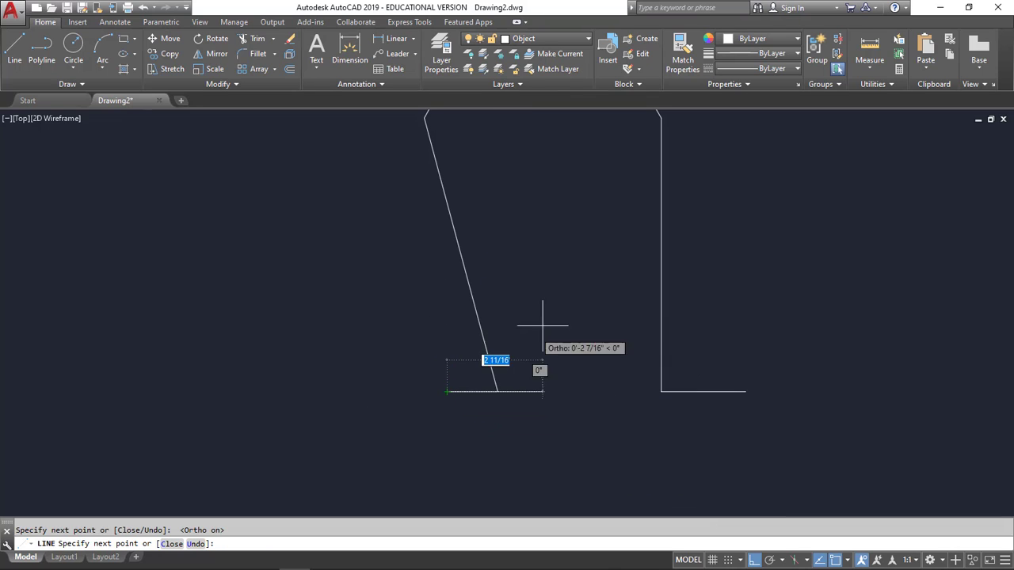
key("Escape")
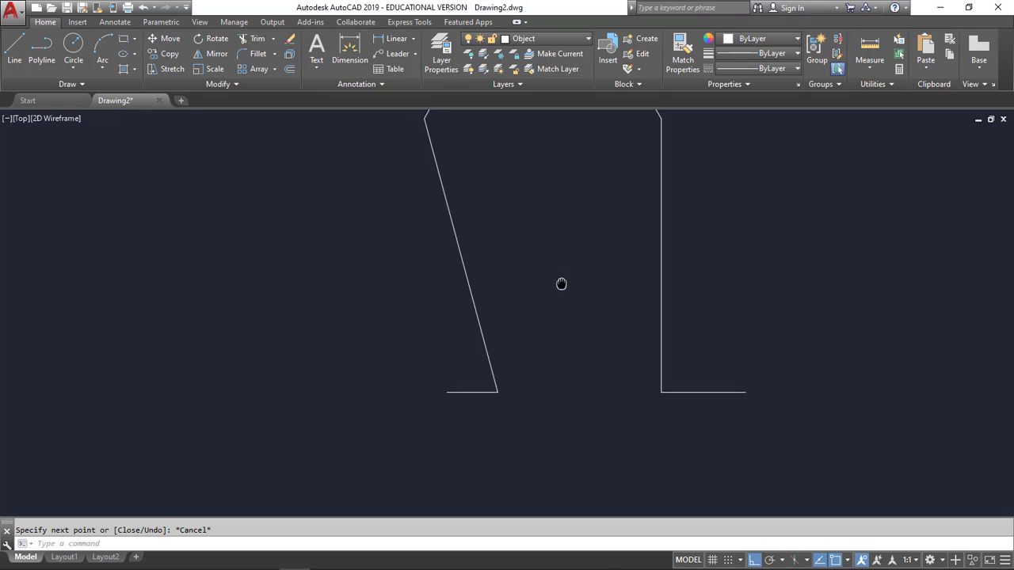
- Trim away the part of the vertical body line inside the head circle, using the circle and body line as cutting edges
scroll(543, 373, "down", 4)
scroll(541, 373, "down", 3)
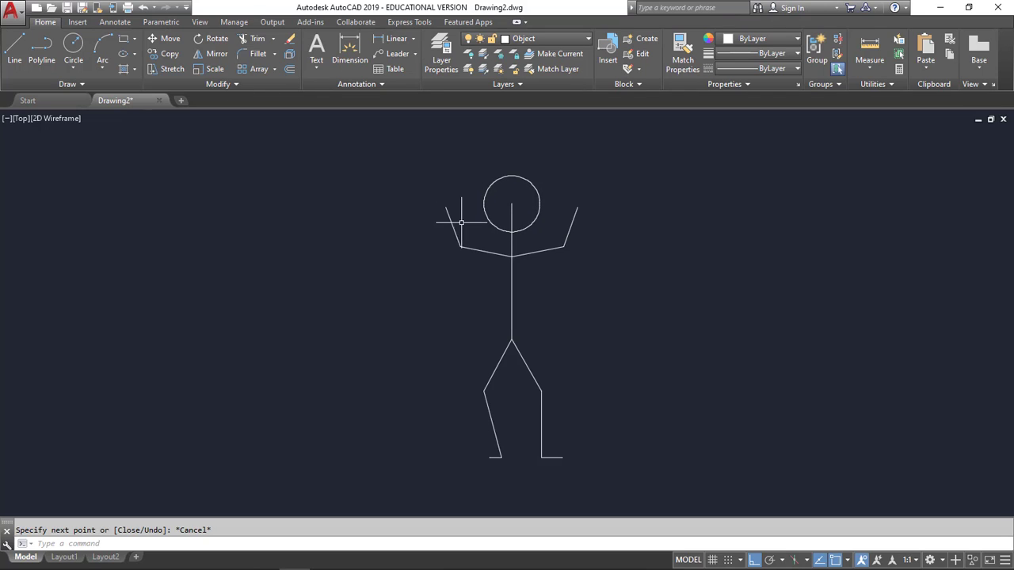
scroll(510, 208, "up", 3)
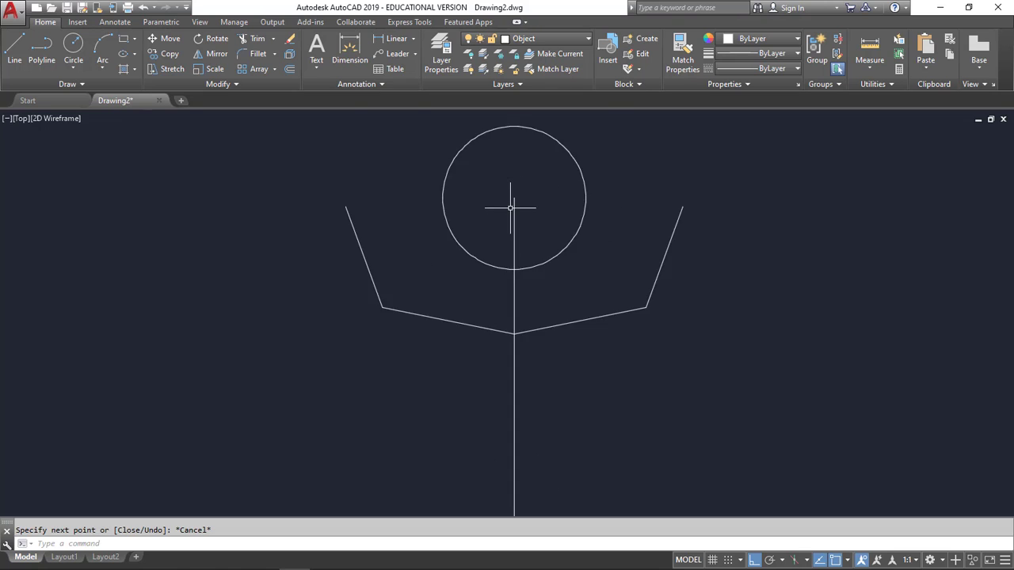
scroll(511, 208, "up", 3)
middle_click_drag(594, 195, 542, 332)
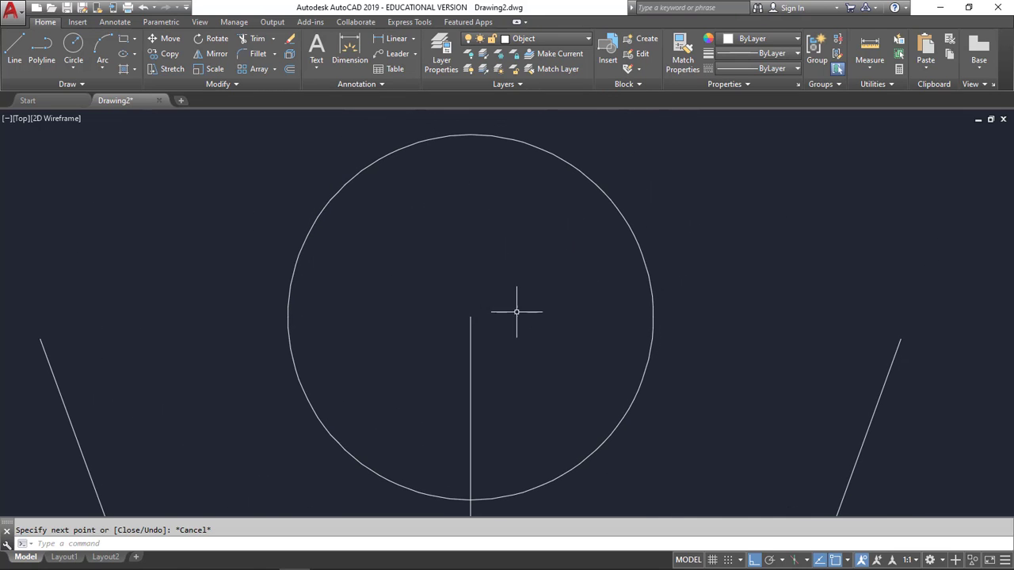
left_click(255, 44)
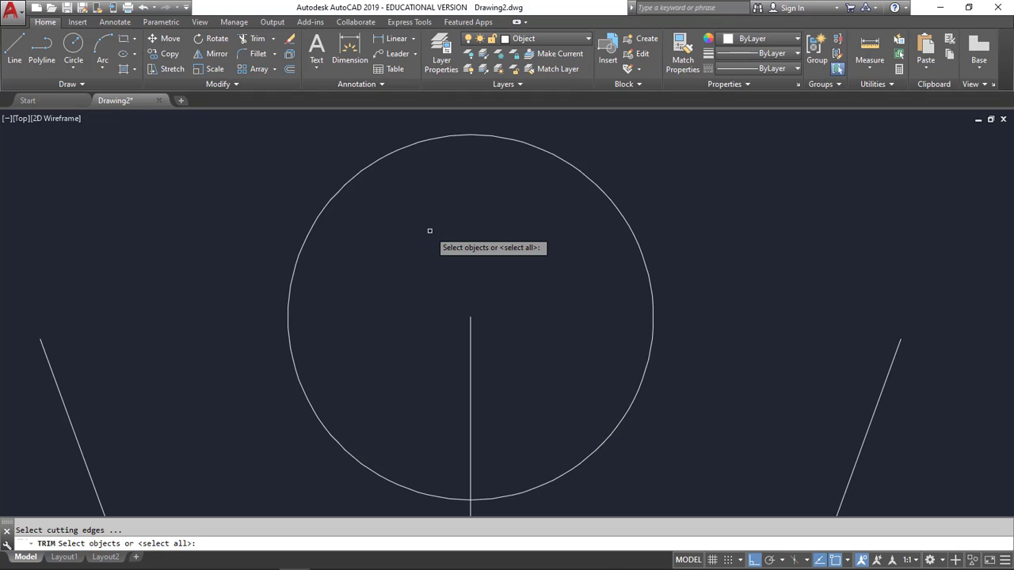
left_click(634, 236)
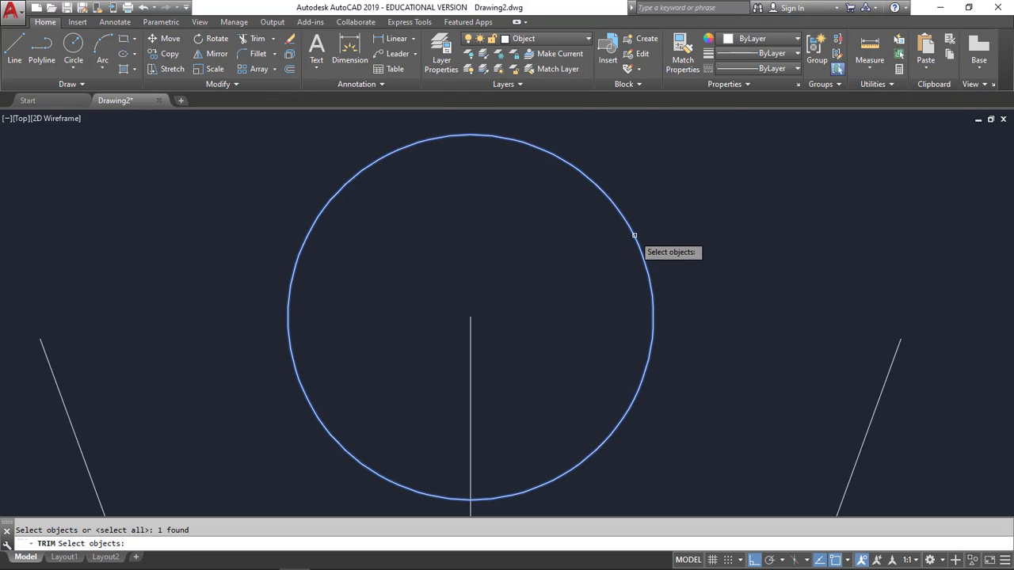
left_click(471, 321)
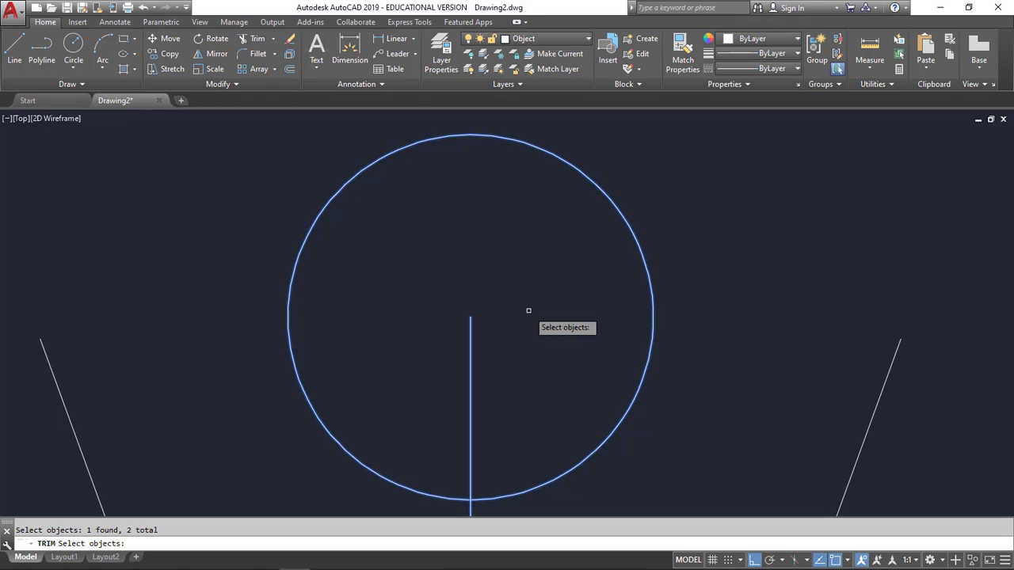
key("Return")
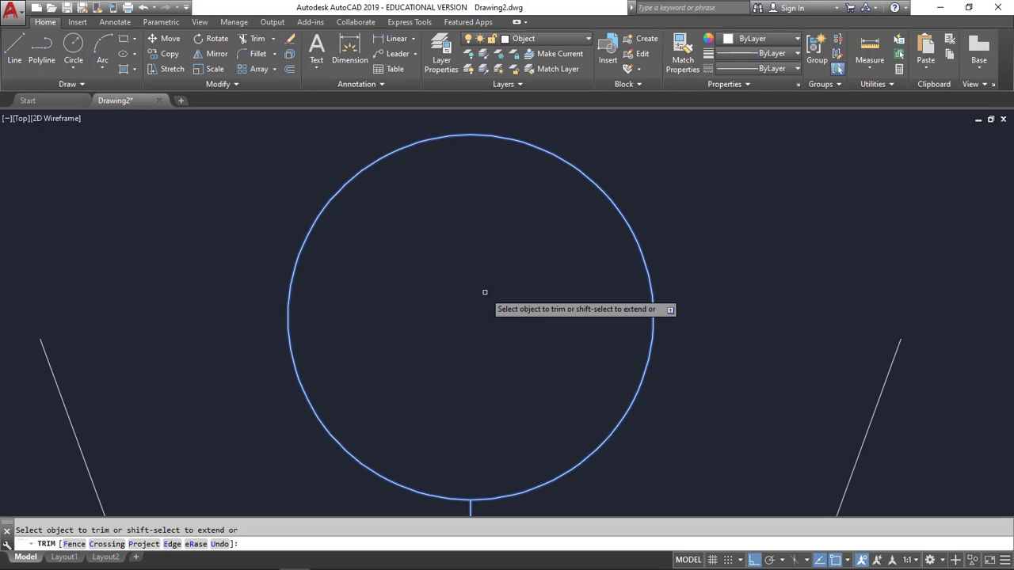
key("Escape")
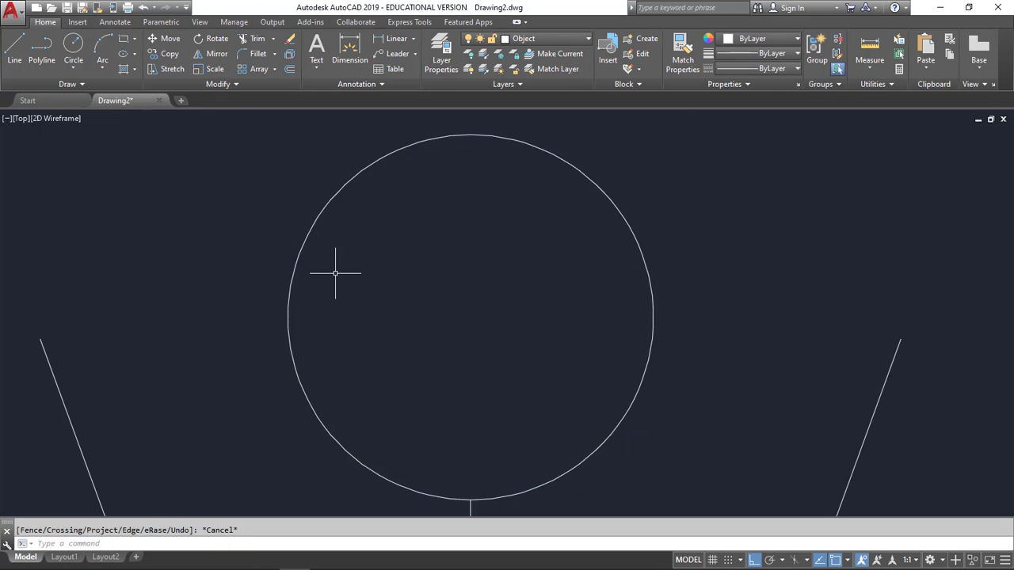
- Draw a small circle for the left eye in the upper-left part of the head with Center, Diameter
scroll(435, 299, "down", 6)
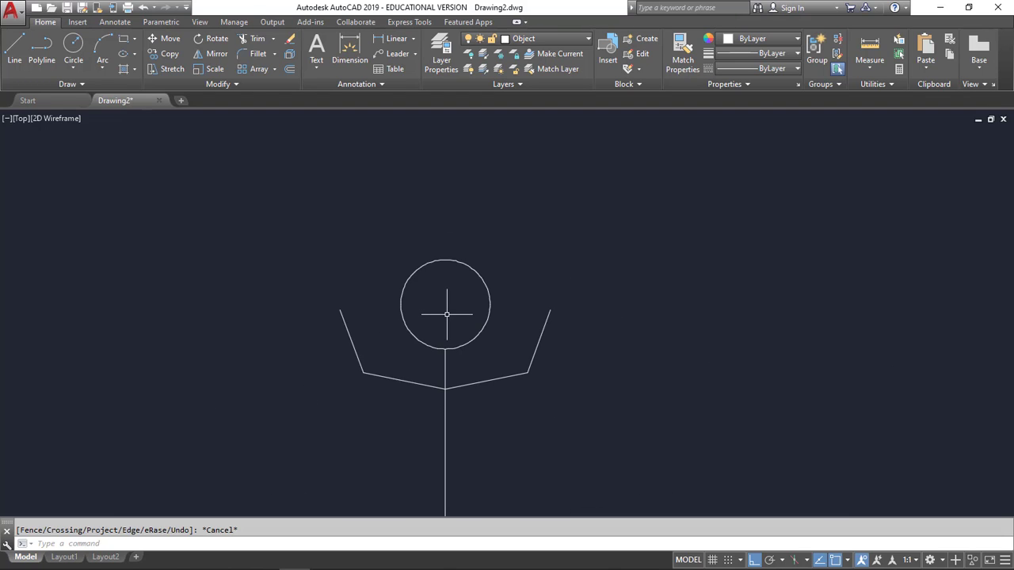
scroll(447, 314, "up", 6)
middle_click_drag(442, 301, 432, 324)
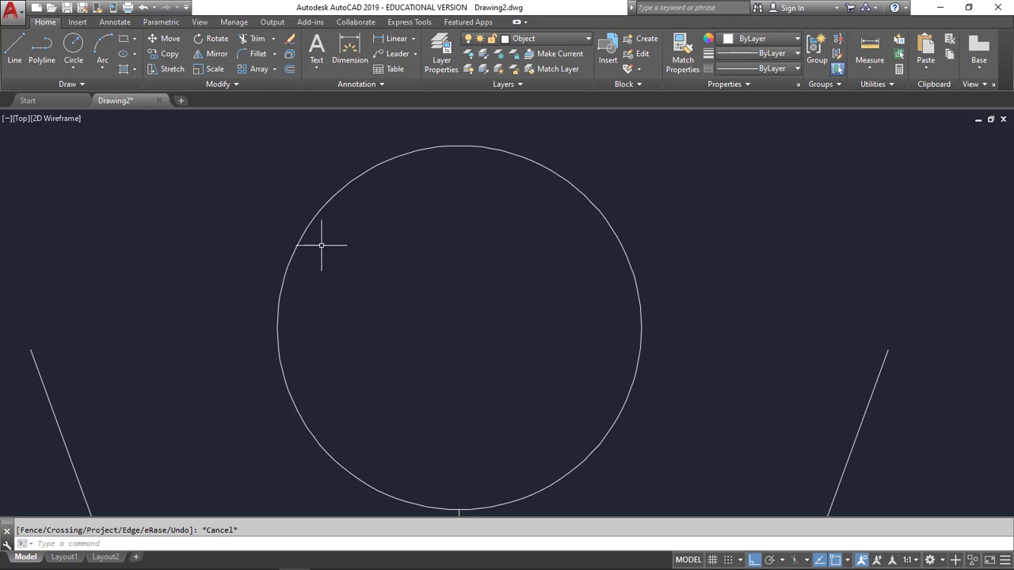
left_click(74, 68)
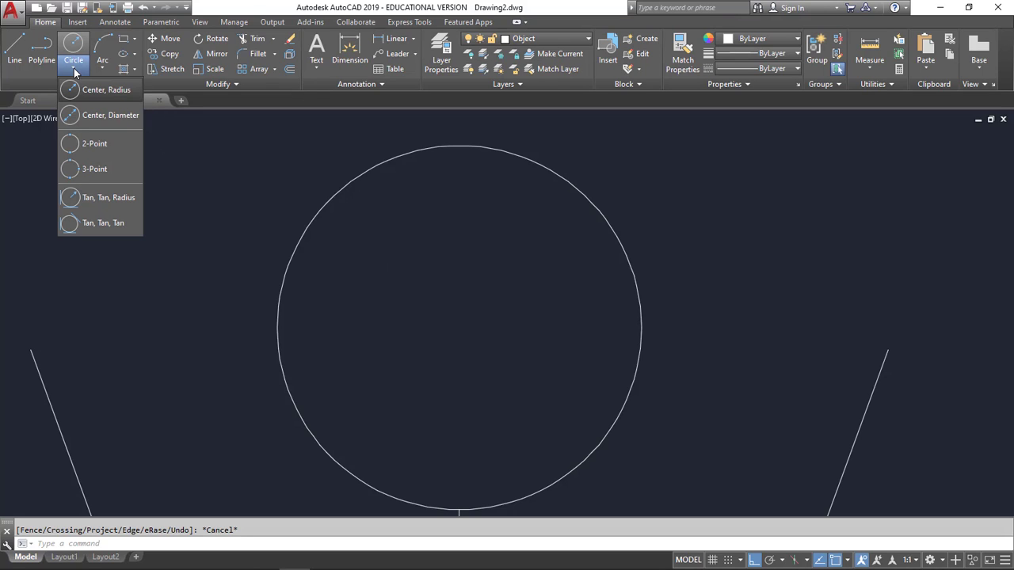
left_click(98, 120)
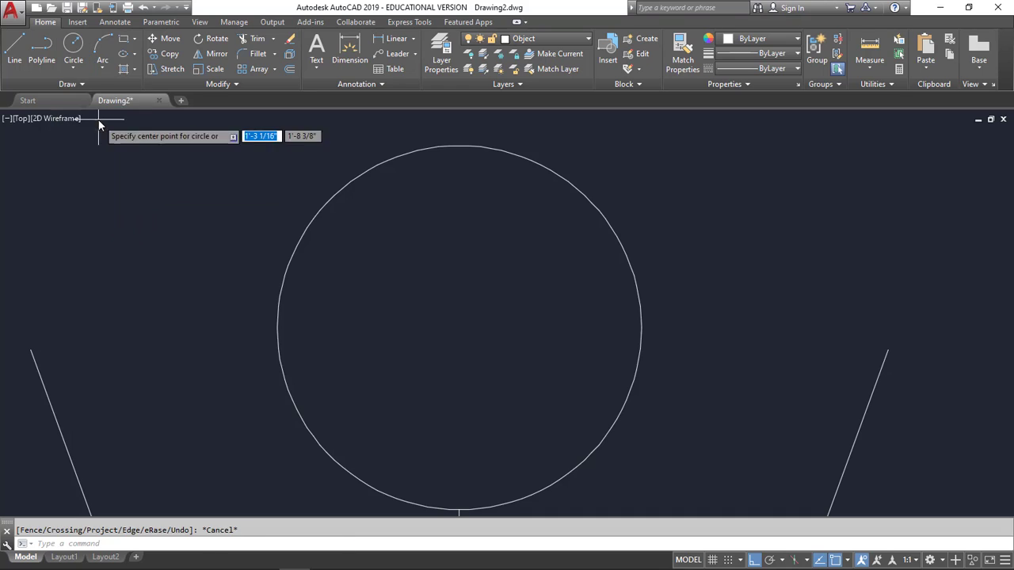
left_click(403, 266)
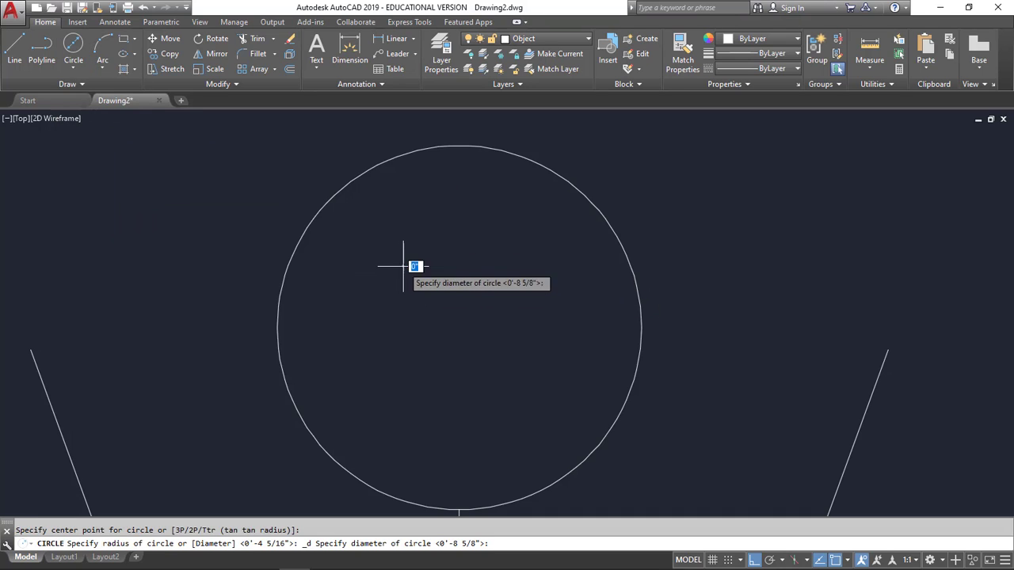
left_click(440, 307)
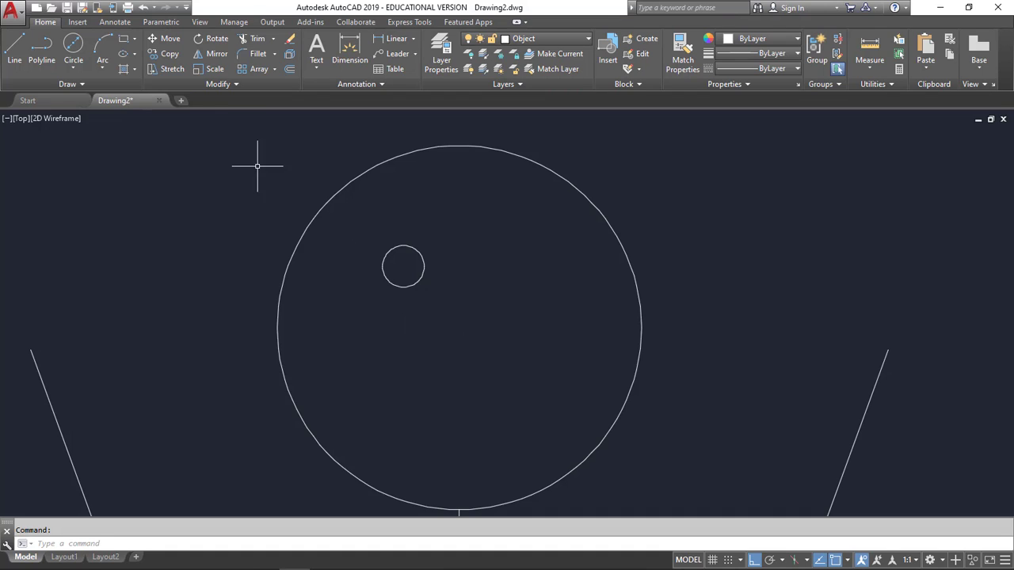
- Mirror the eye circle about the vertical line through the head's center, keeping the source object
left_click(215, 53)
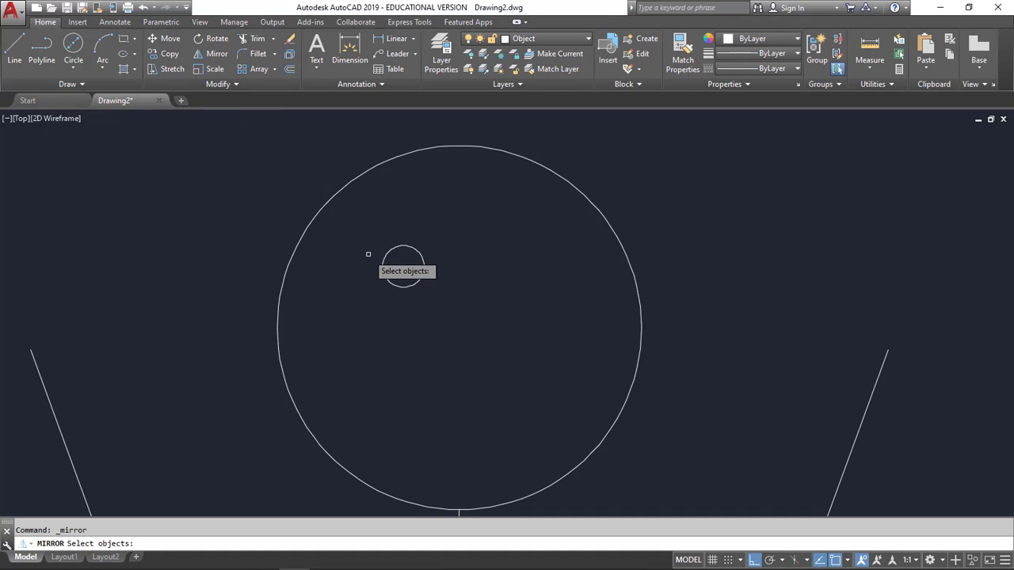
left_click(395, 246)
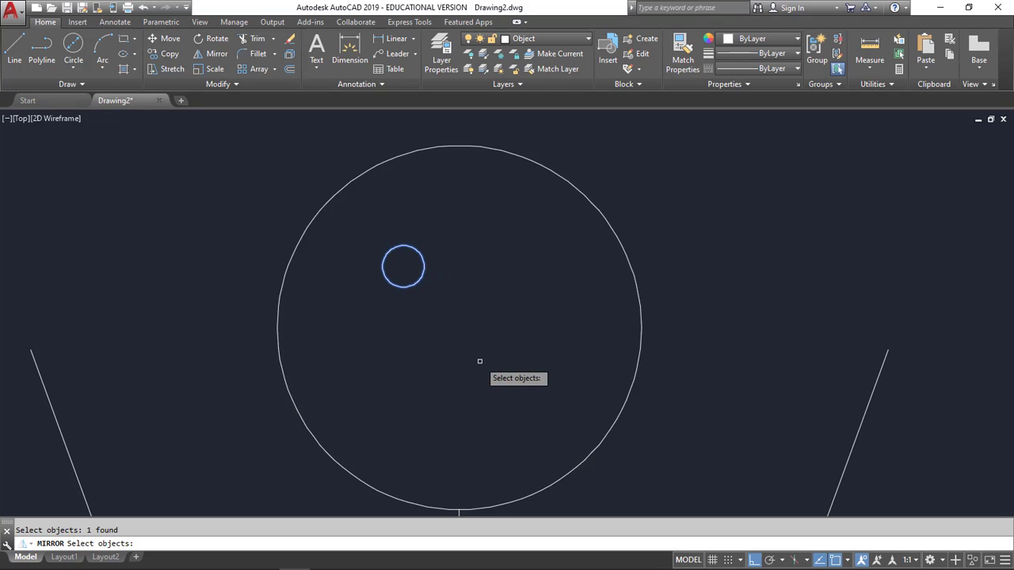
key("Return")
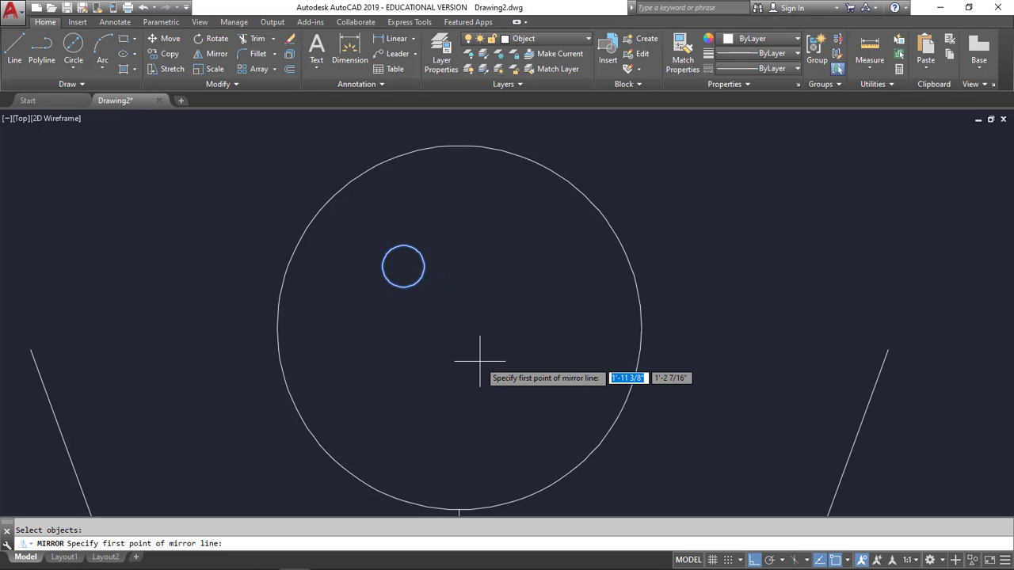
left_click(459, 327)
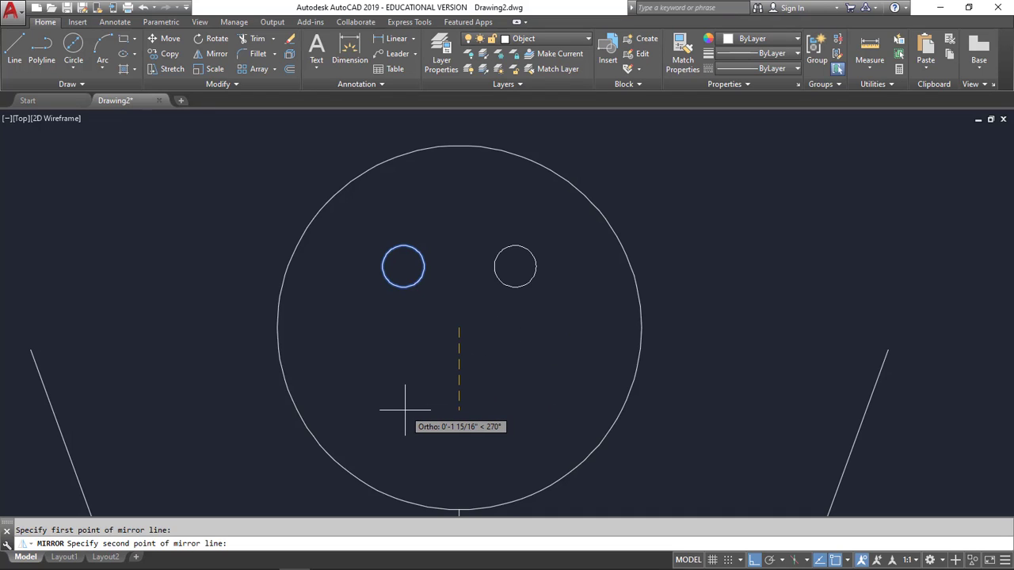
left_click(405, 411)
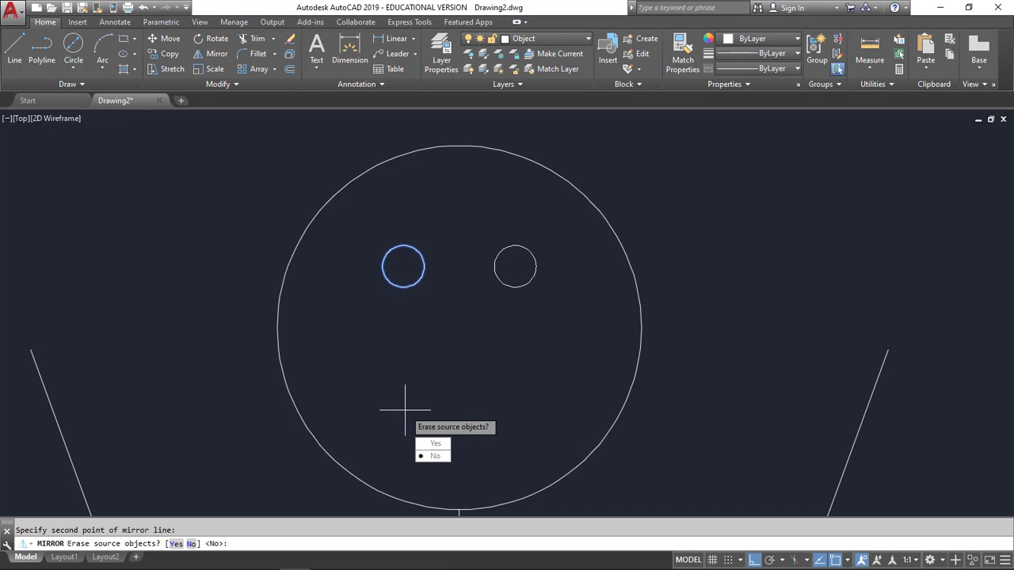
left_click(438, 457)
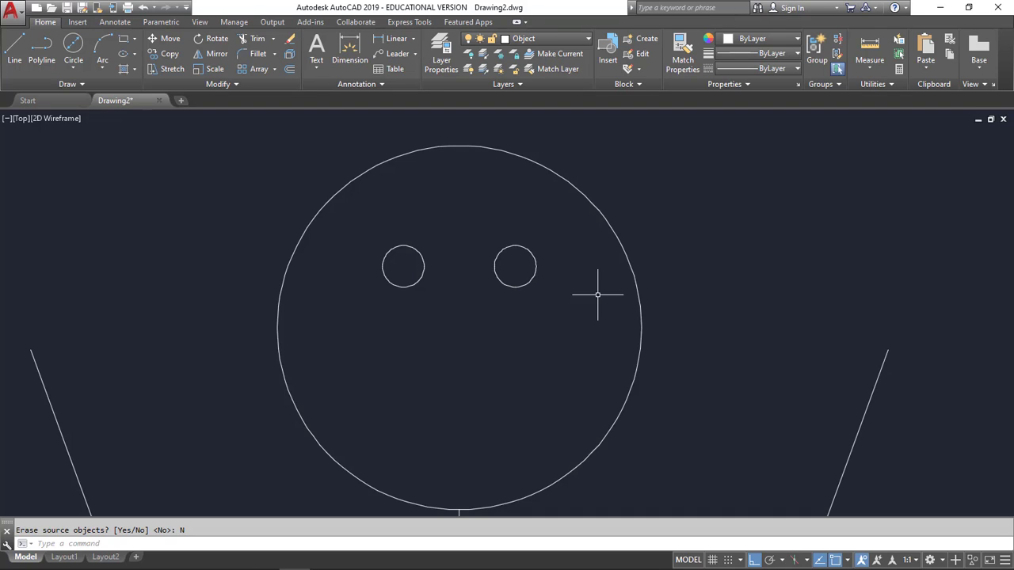
mouse_move(590, 297)
middle_mouse_down()
mouse_move(575, 301)
mouse_move(579, 282)
middle_mouse_up()
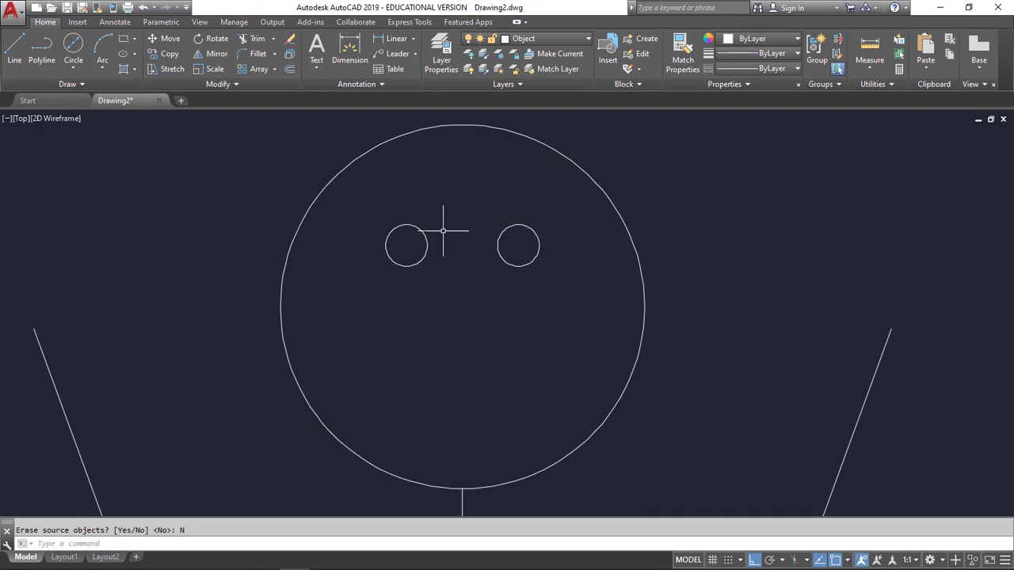
left_click(106, 70)
key("Escape")
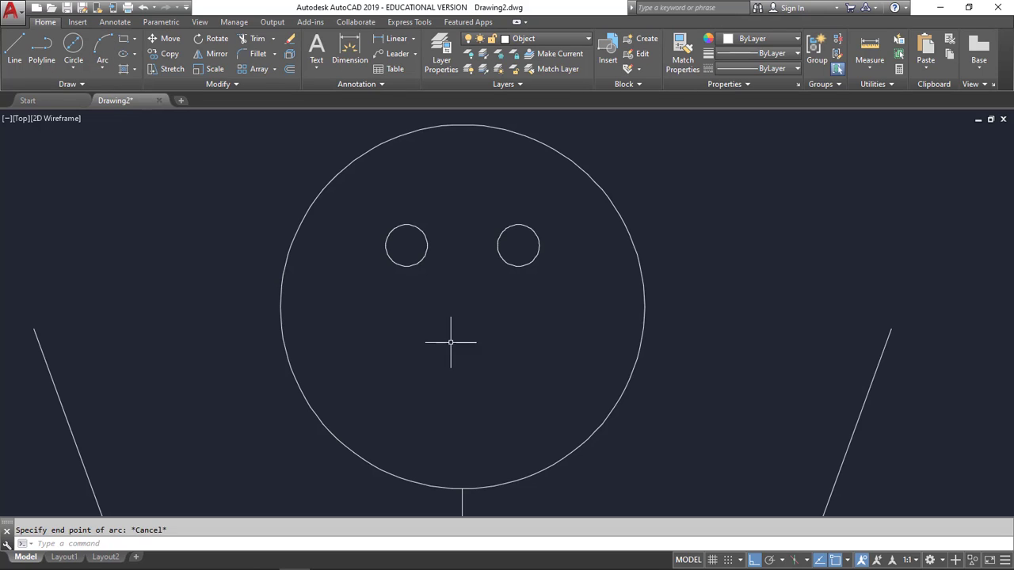
key("Escape")
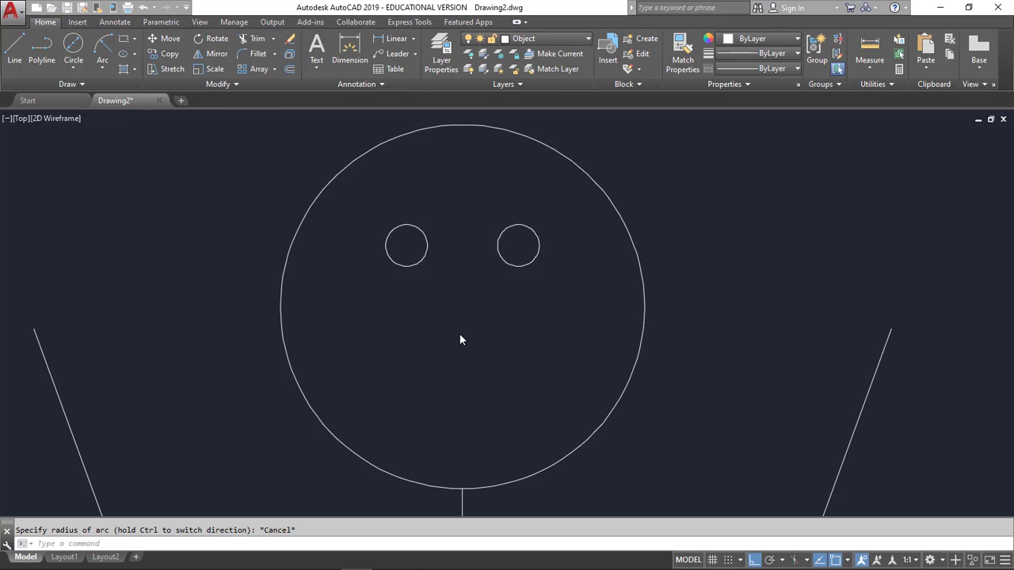
- Draw an upward-curving smile arc in the lower half of the head with Start, End, Radius
left_click(102, 69)
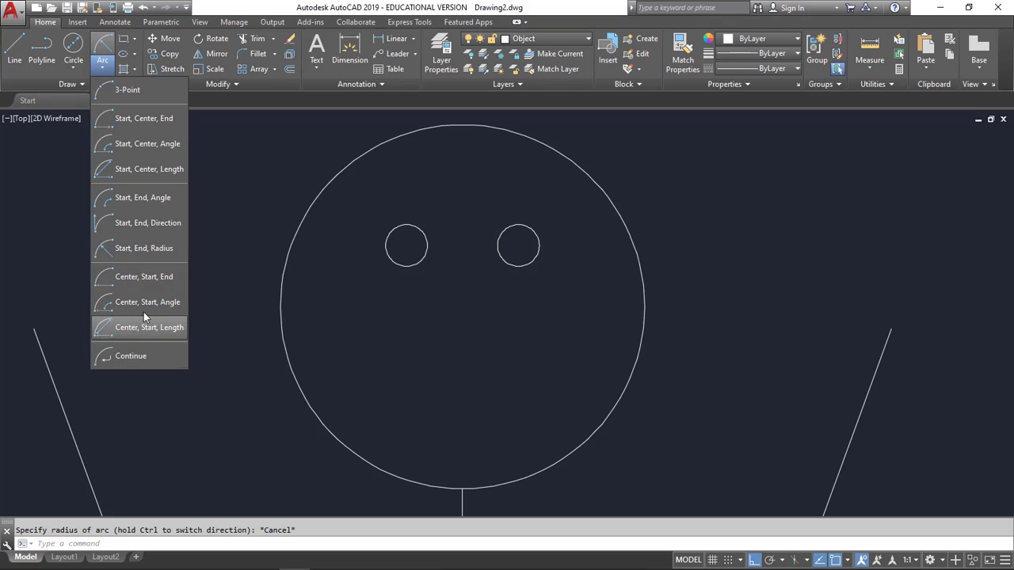
left_click(139, 249)
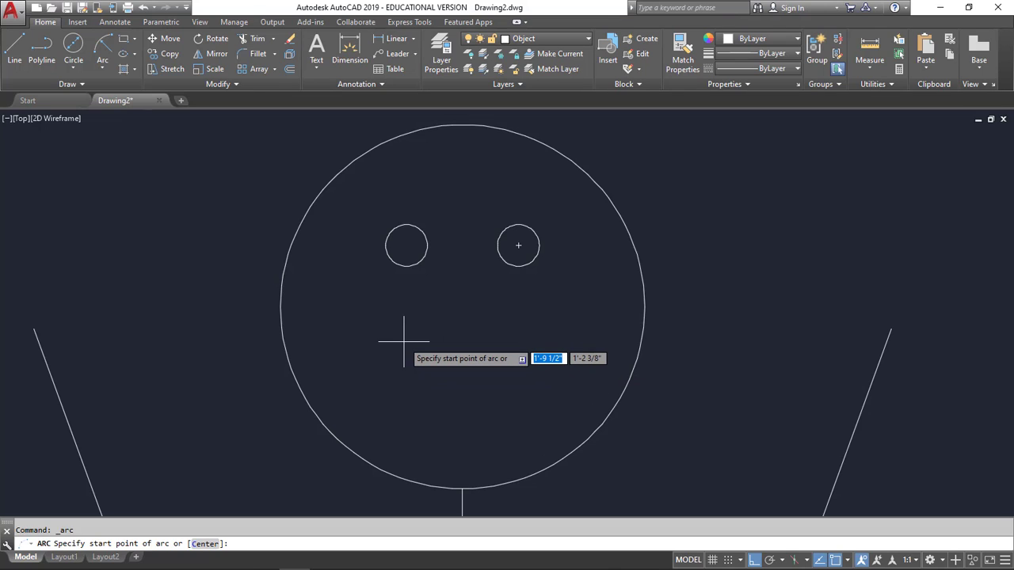
left_click(365, 346)
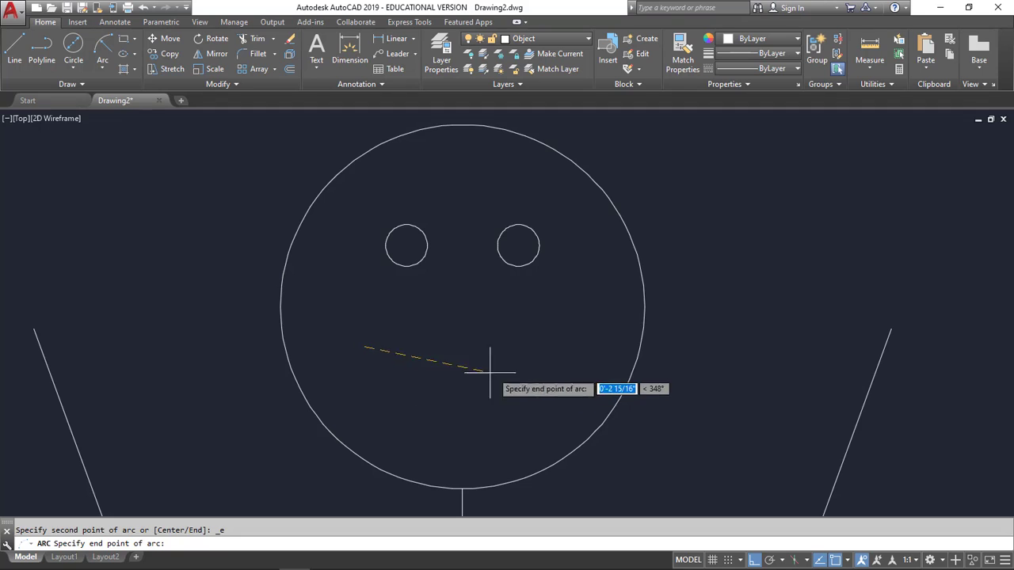
left_click(566, 330)
key("r")
key("Return")
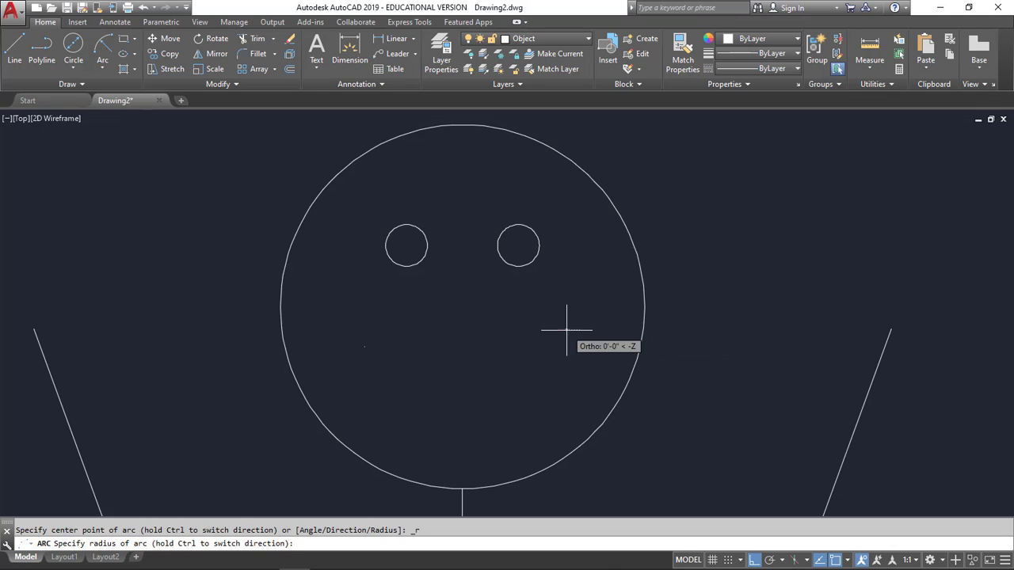
left_click(446, 348)
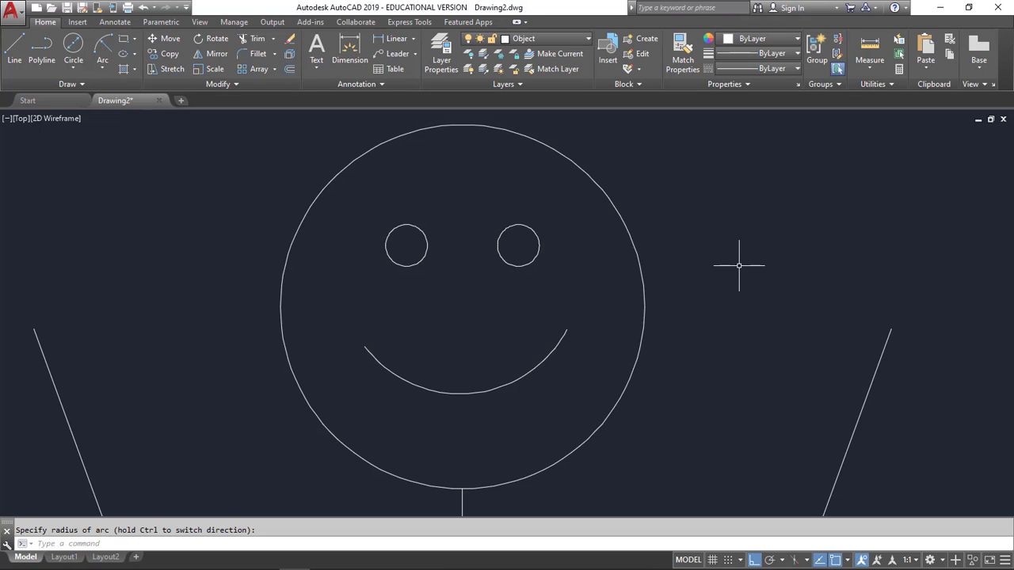
mouse_move(715, 280)
middle_mouse_down()
mouse_move(671, 293)
mouse_move(439, 304)
mouse_move(381, 322)
middle_mouse_up()
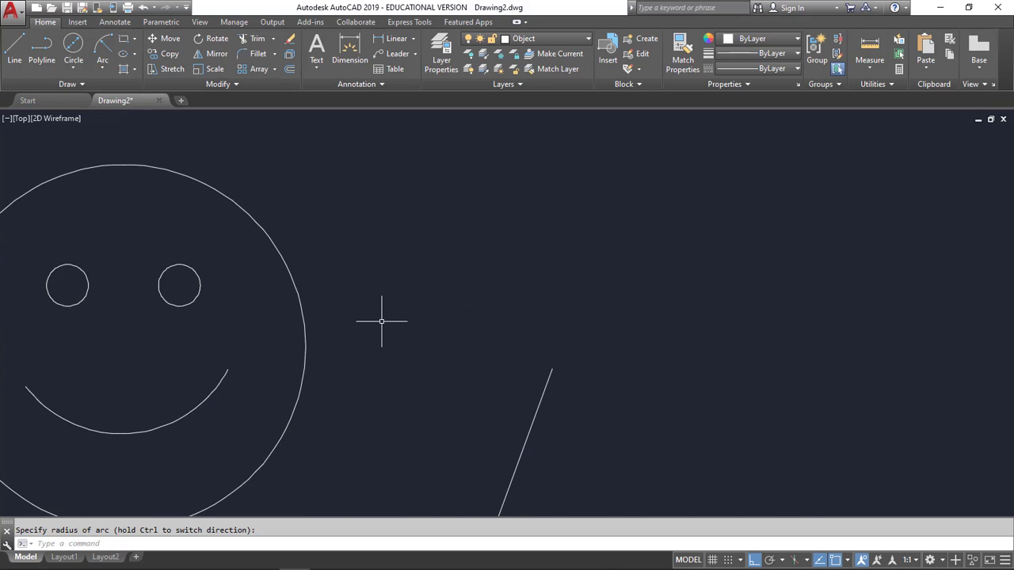
left_click(102, 69)
left_click(142, 248)
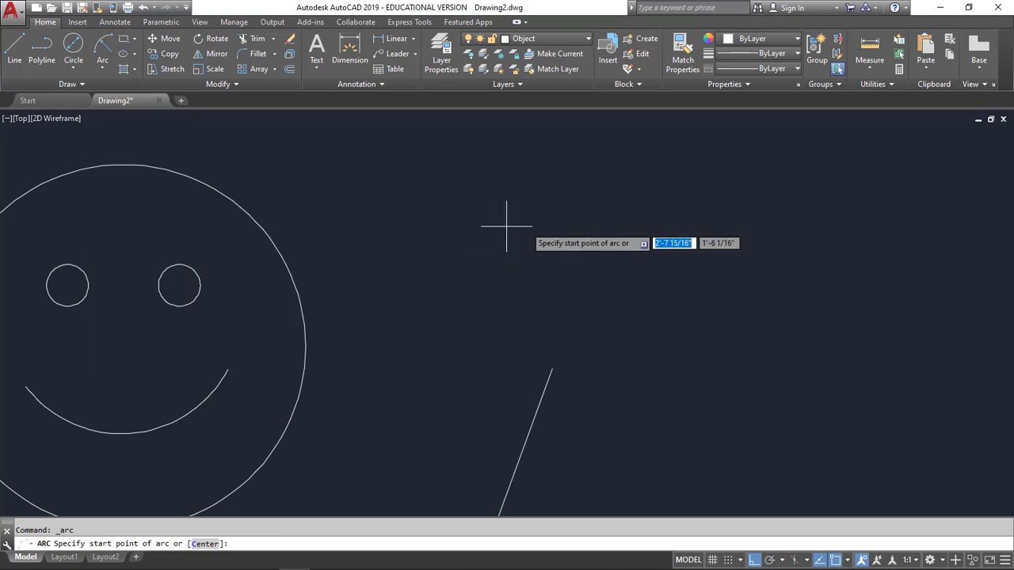
left_click(625, 206)
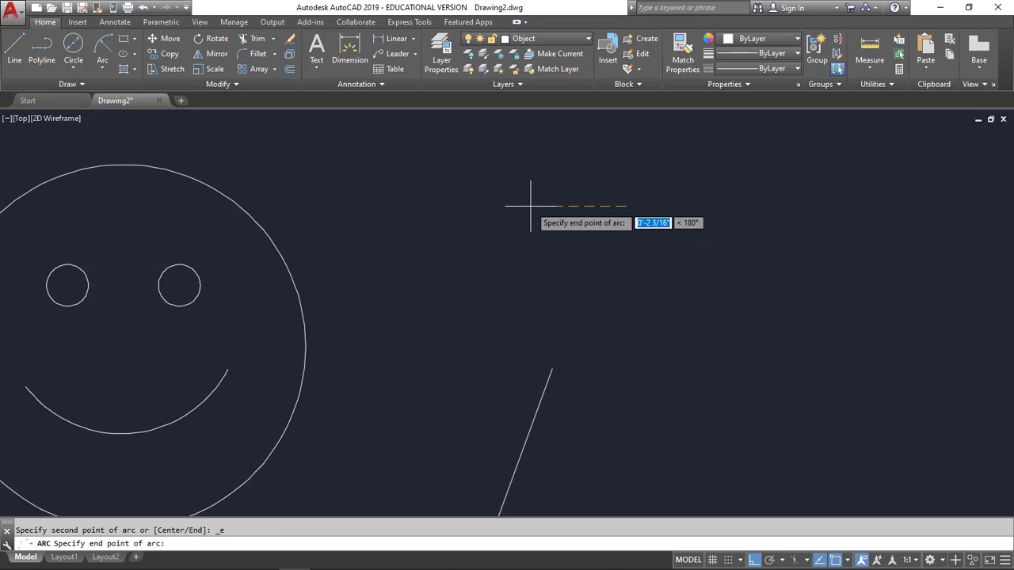
left_click(460, 206)
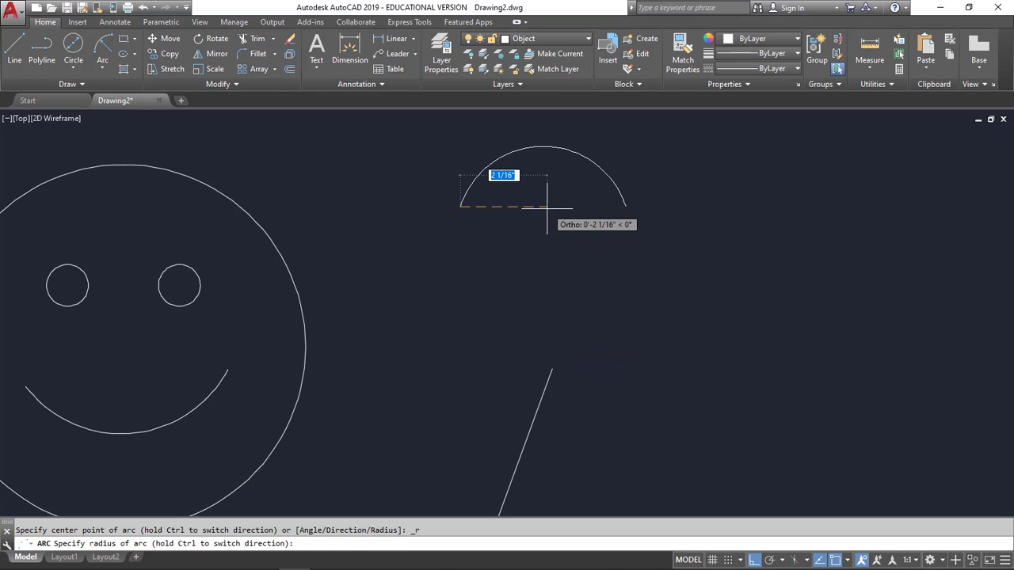
type("2")
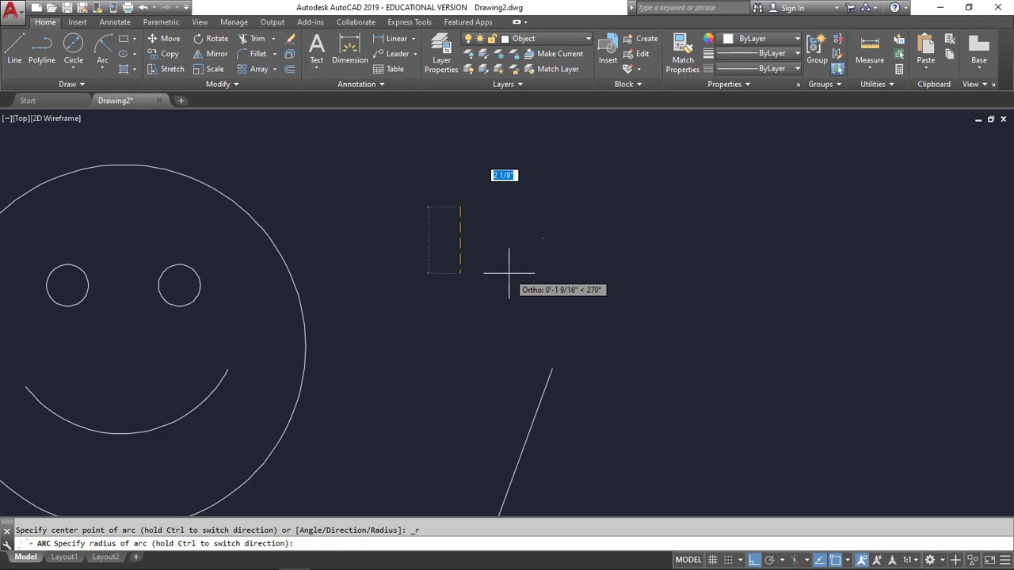
key("Escape")
- Draw a 2-Point circle about 2" in diameter for the right ear, with both points on the head circle's right edge
mouse_move(384, 320)
middle_mouse_down()
mouse_move(645, 310)
mouse_move(693, 361)
mouse_move(685, 394)
mouse_move(664, 314)
mouse_move(637, 289)
middle_mouse_up()
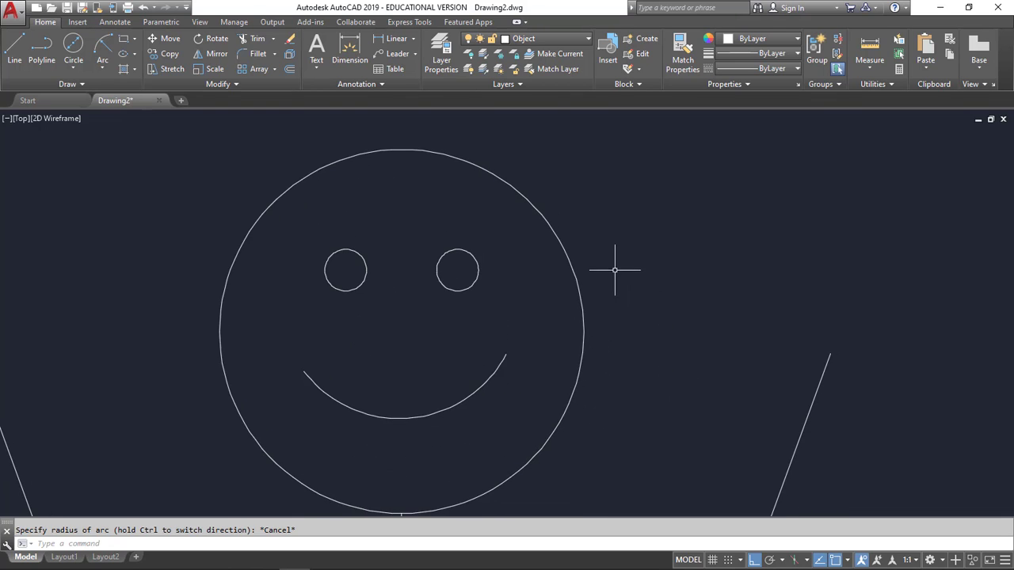
left_click(72, 70)
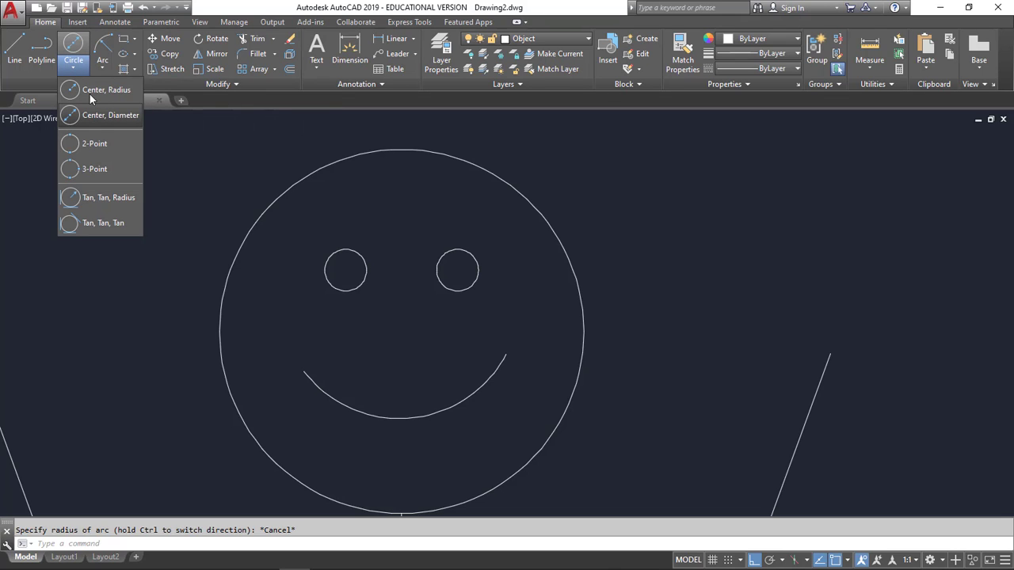
left_click(92, 145)
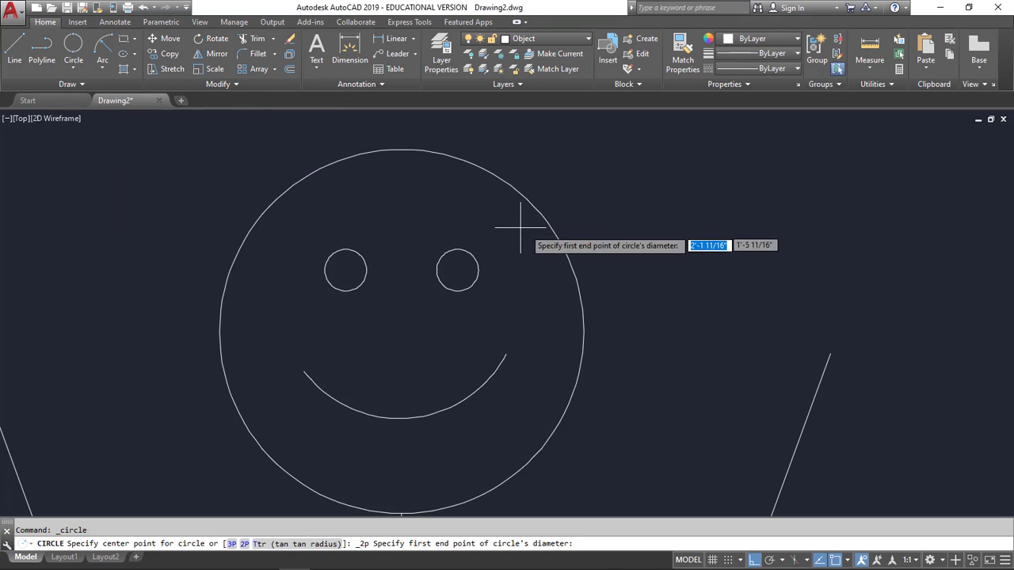
left_click(560, 241)
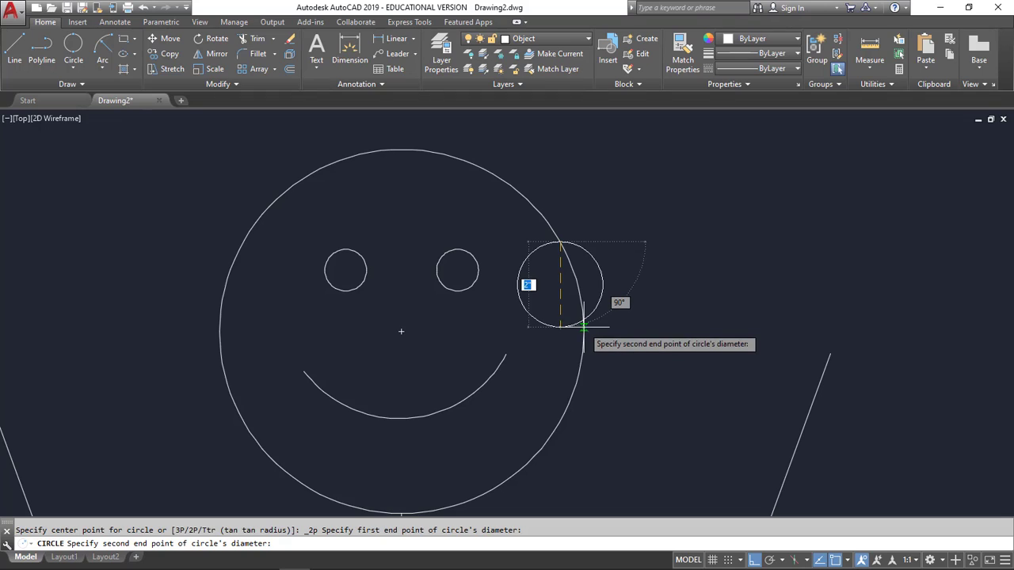
left_click(584, 326)
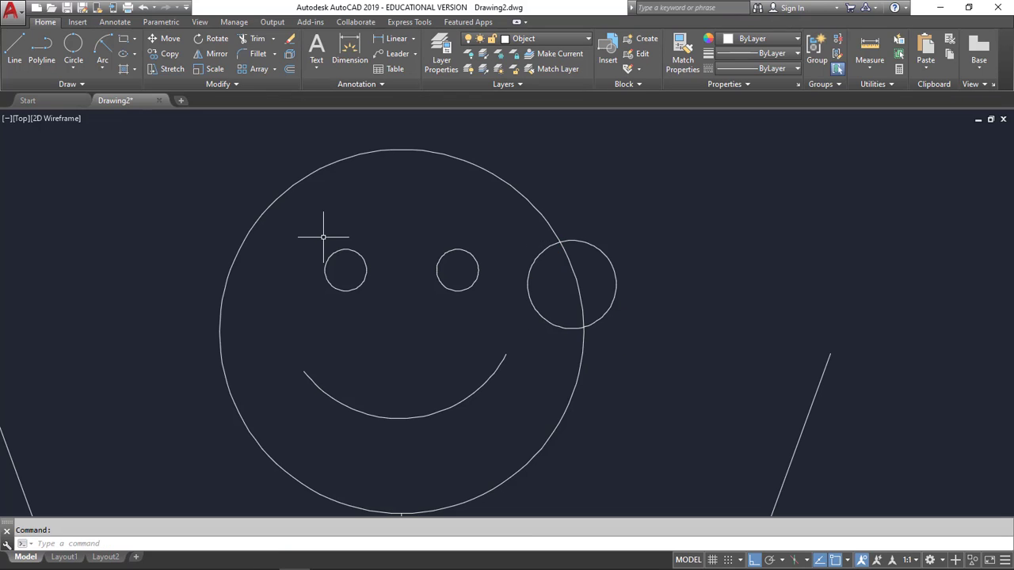
- Trim away the part of the ear circle inside the head, using the head and ear circles as cutting edges
left_click(259, 46)
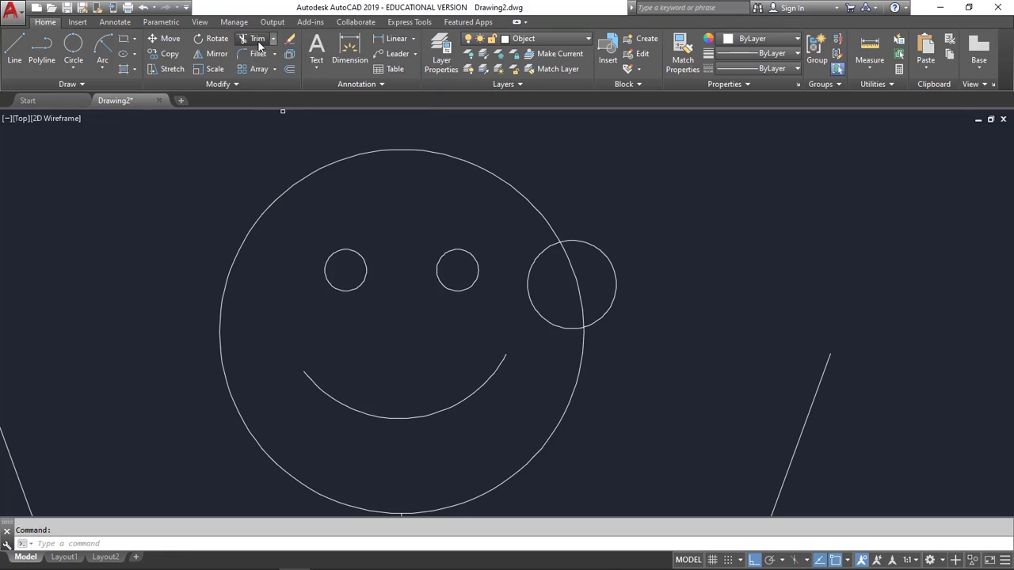
left_click(545, 213)
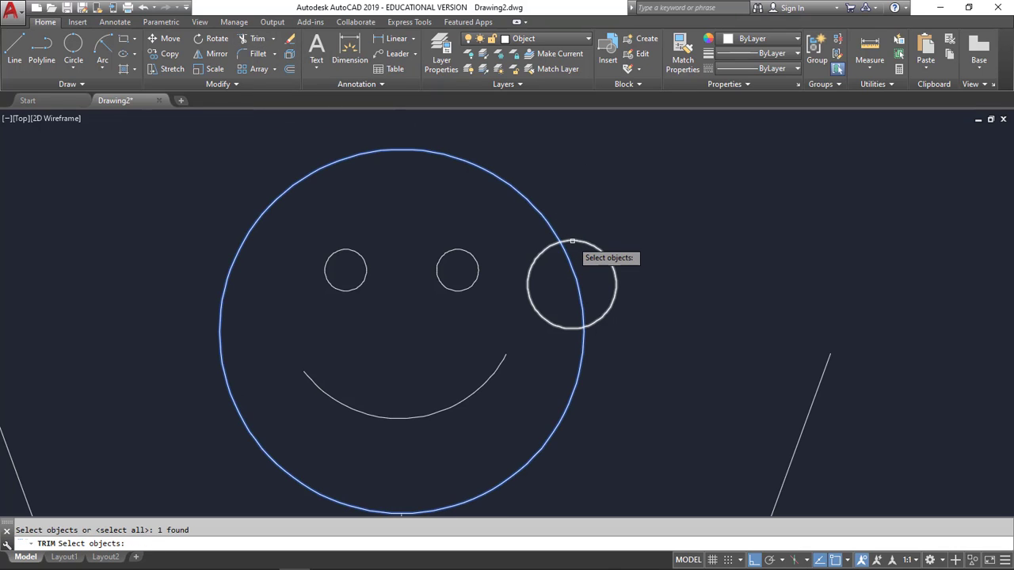
left_click(571, 241)
key("Return")
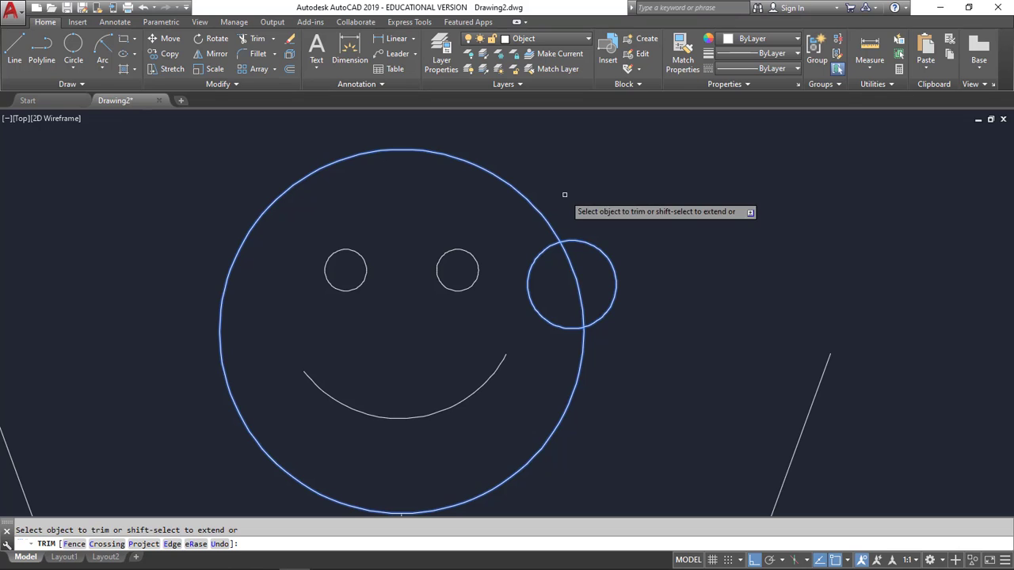
left_click(548, 247)
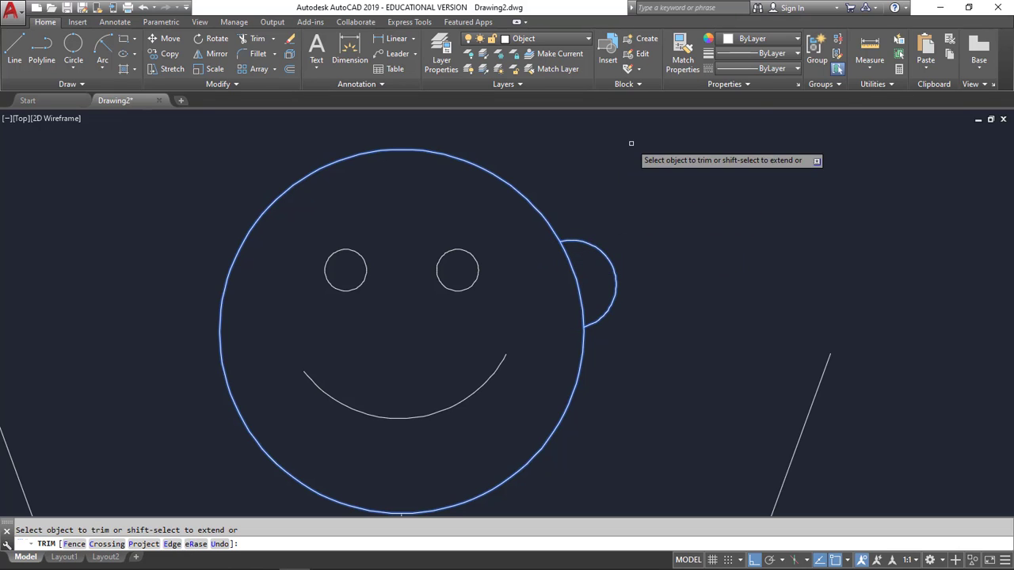
key("Escape")
- Mirror the right ear arc about the vertical line through the head's center, keeping the source object
middle_click_drag(519, 289, 530, 267)
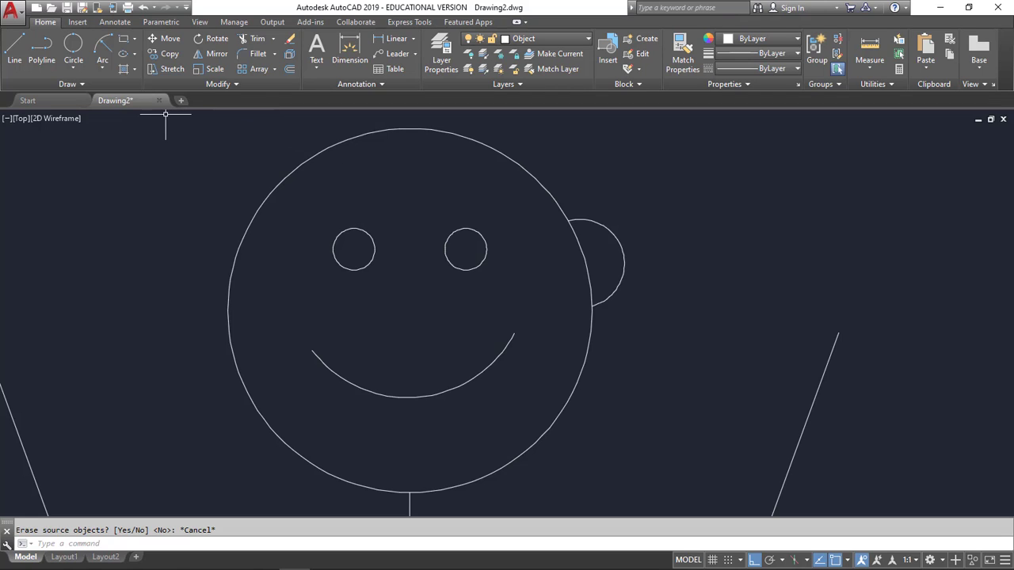
left_click(213, 55)
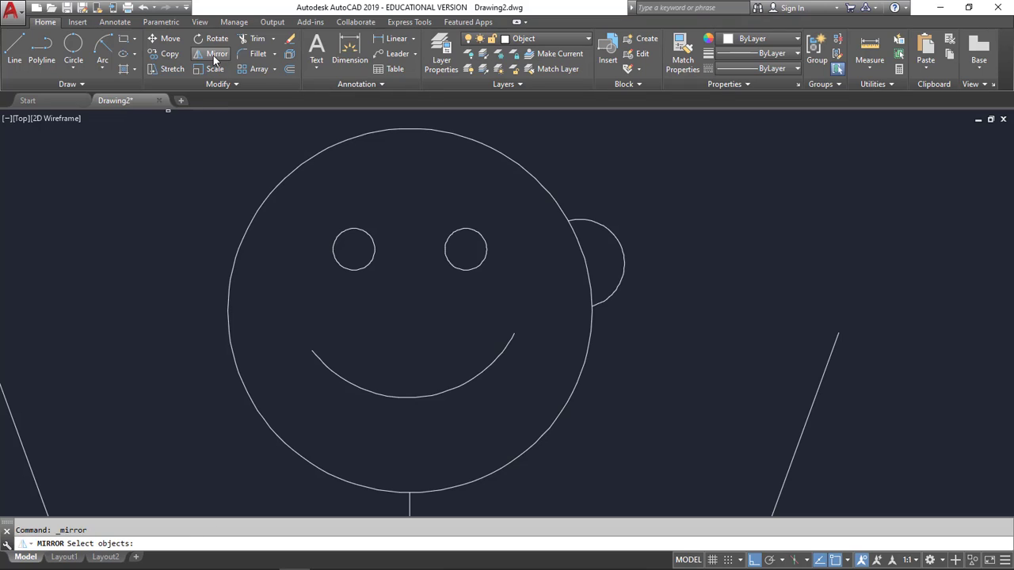
left_click(590, 221)
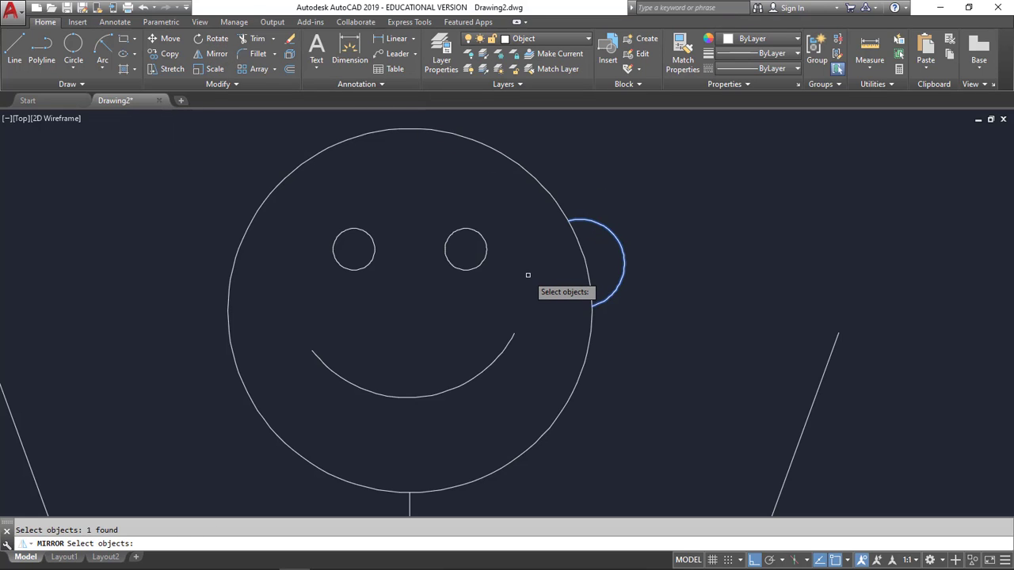
key("Return")
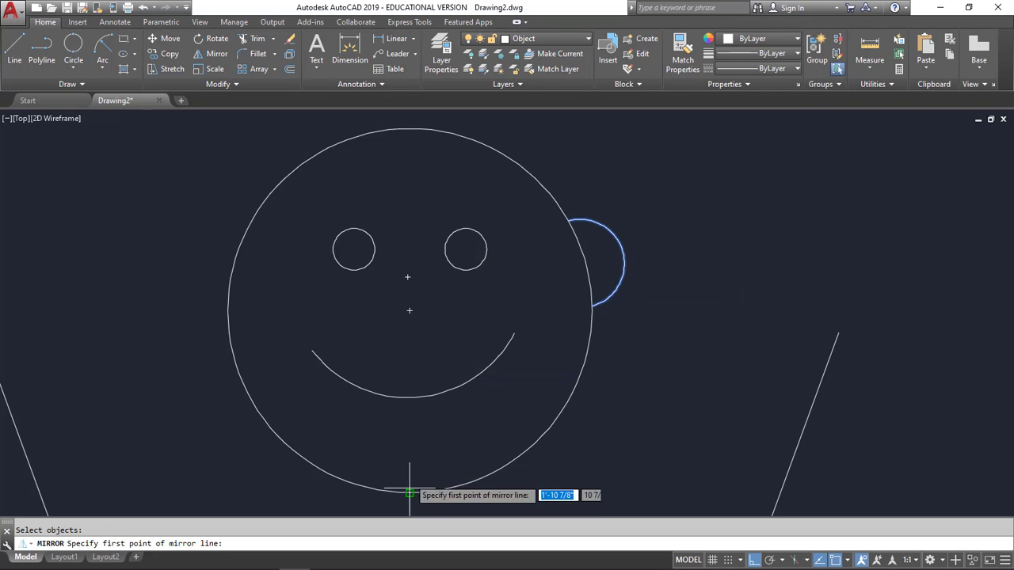
left_click(409, 309)
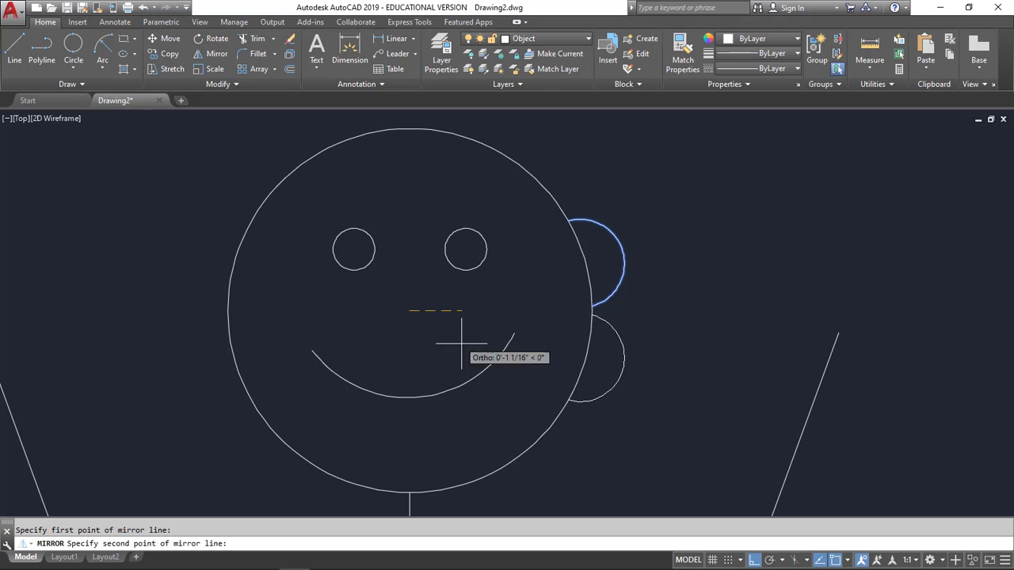
left_click(453, 423)
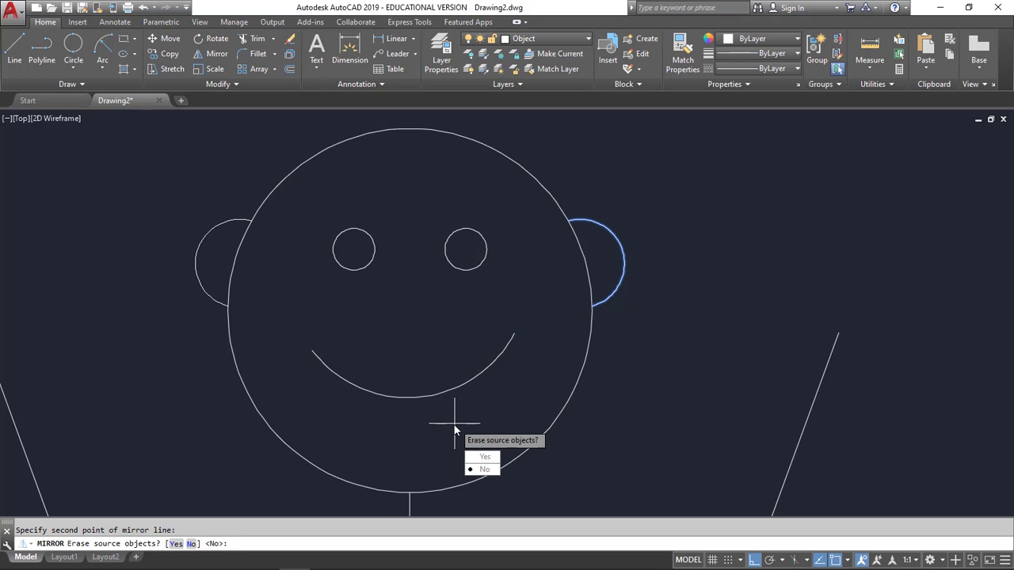
left_click(485, 470)
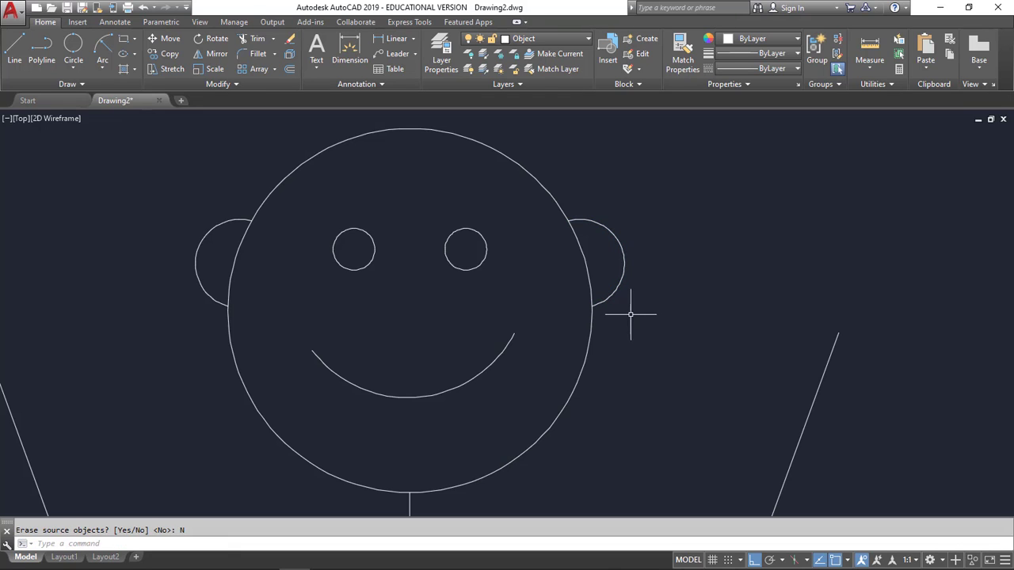
- Copy the whole stick figure twice from its shoulder joint with Ortho off, aligning the copies in a row to its right, the first about 2'-4" away
scroll(637, 316, "down", 4)
middle_click_drag(674, 350, 594, 242)
scroll(570, 298, "down", 2)
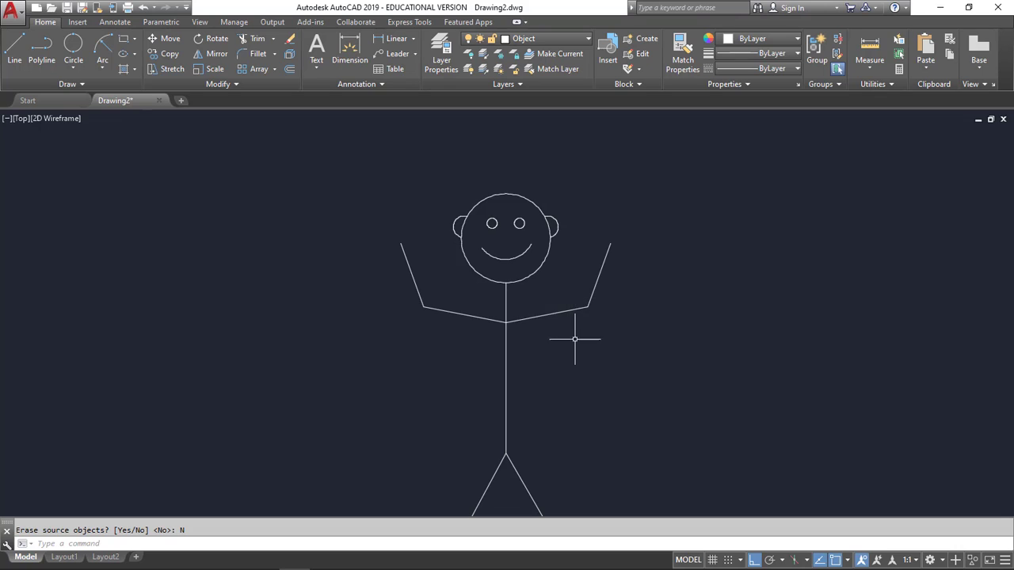
middle_click_drag(577, 339, 383, 286)
scroll(547, 301, "down", 2)
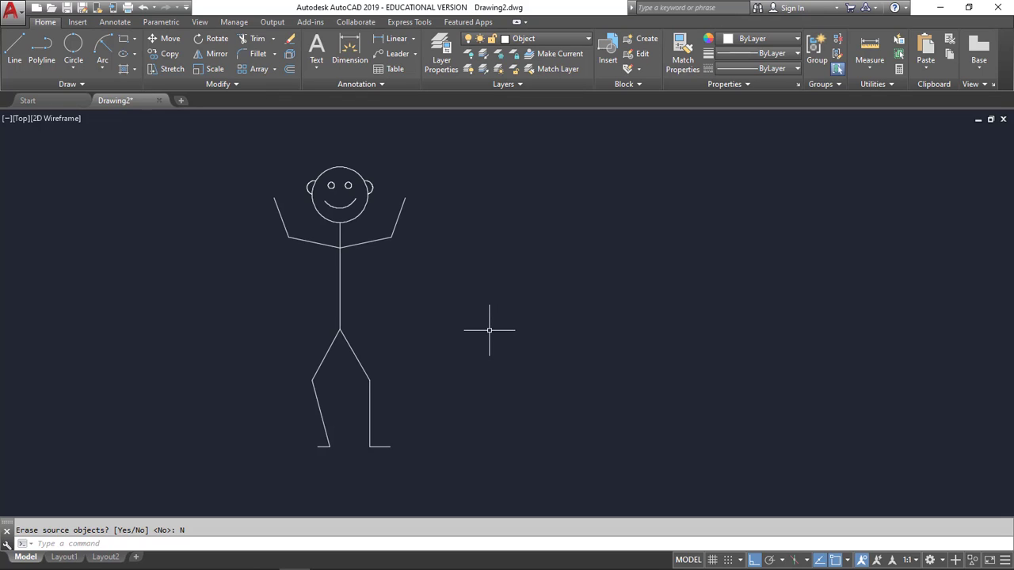
left_click(164, 54)
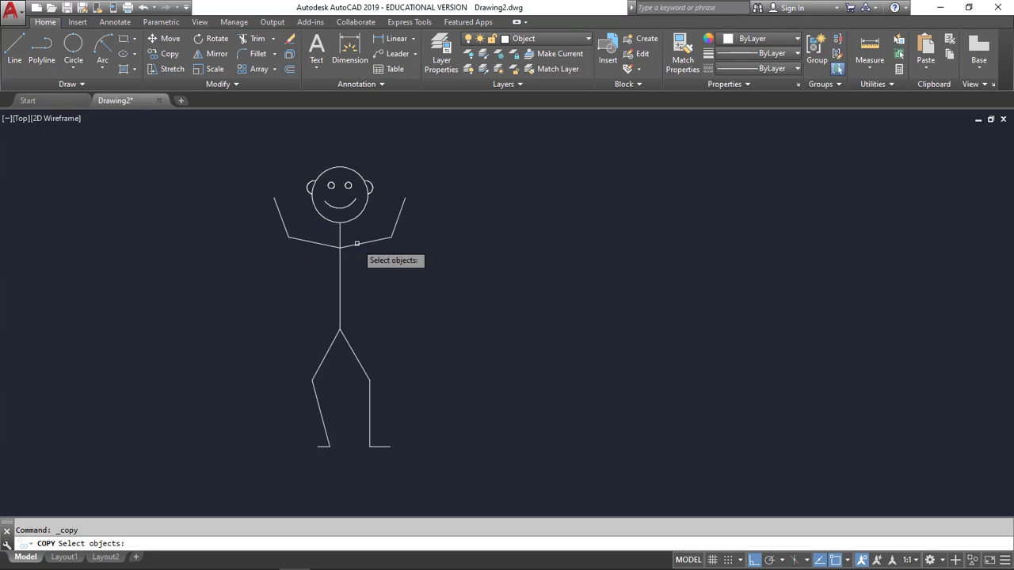
left_click(244, 144)
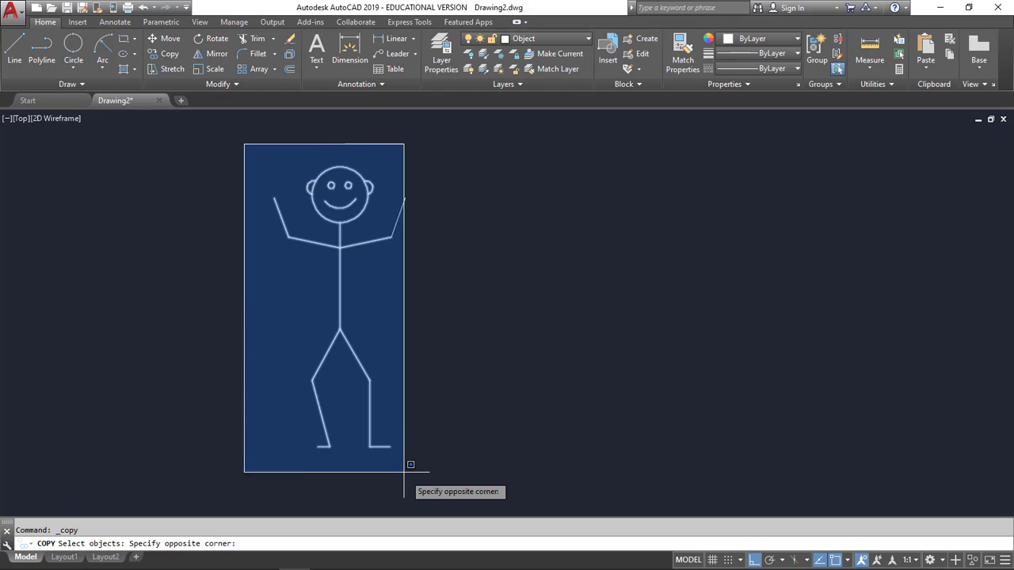
left_click(449, 473)
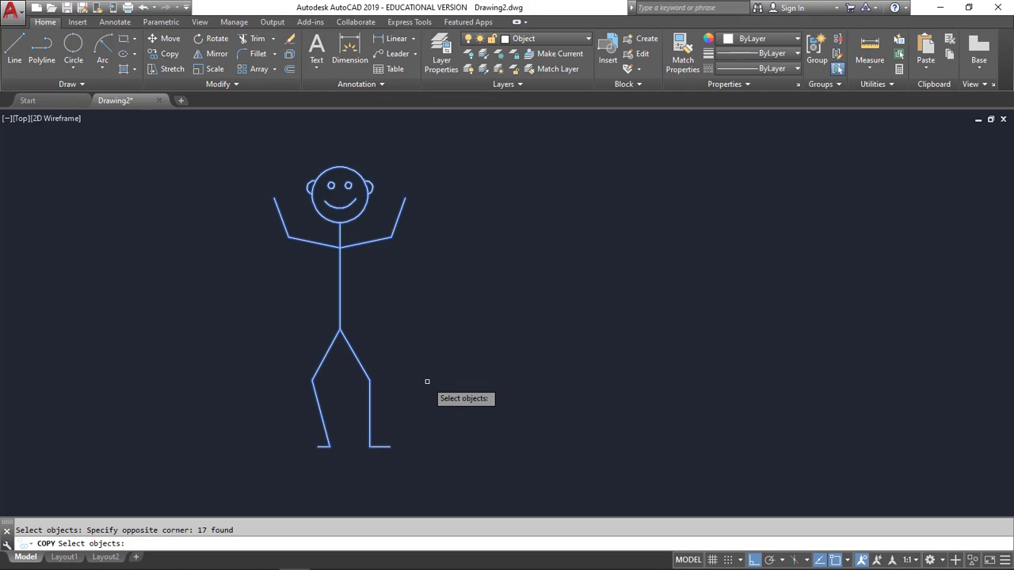
key("Return")
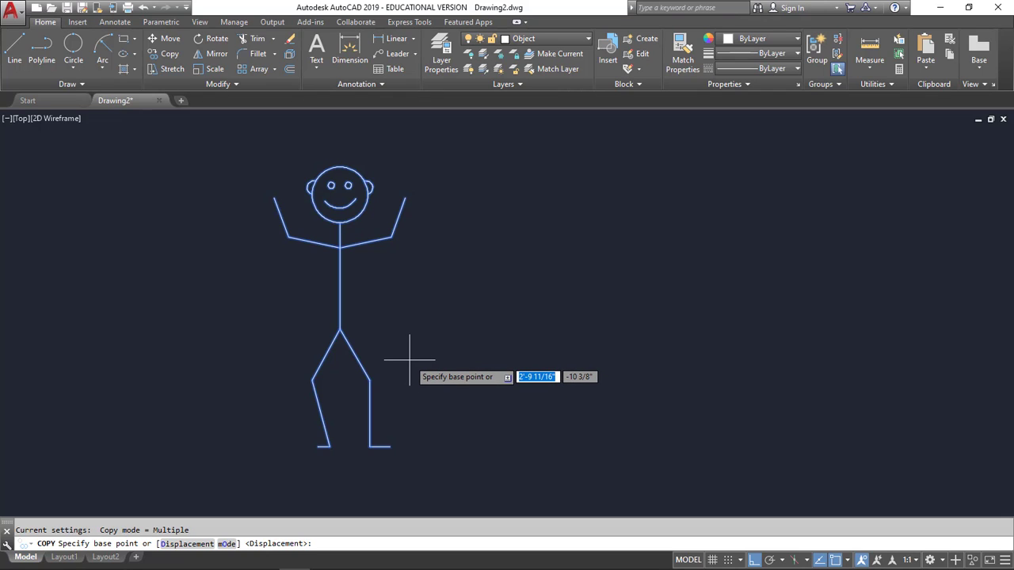
left_click(339, 248)
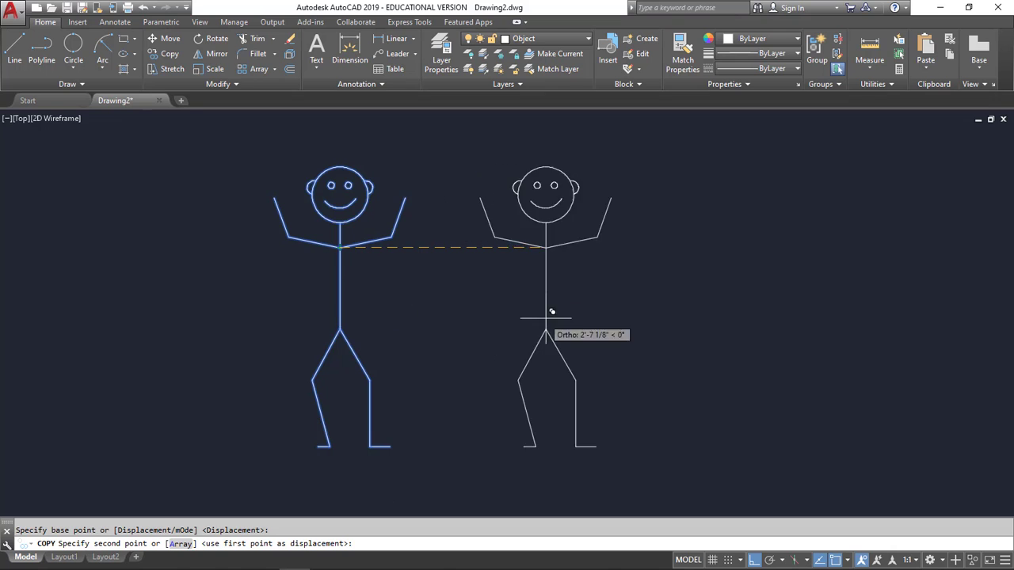
left_click(755, 560)
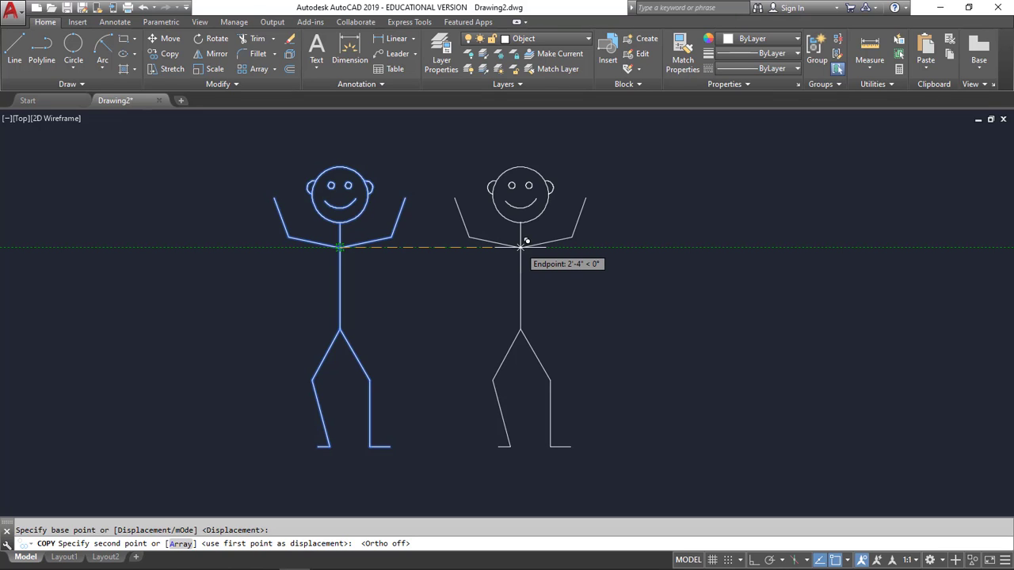
left_click(519, 246)
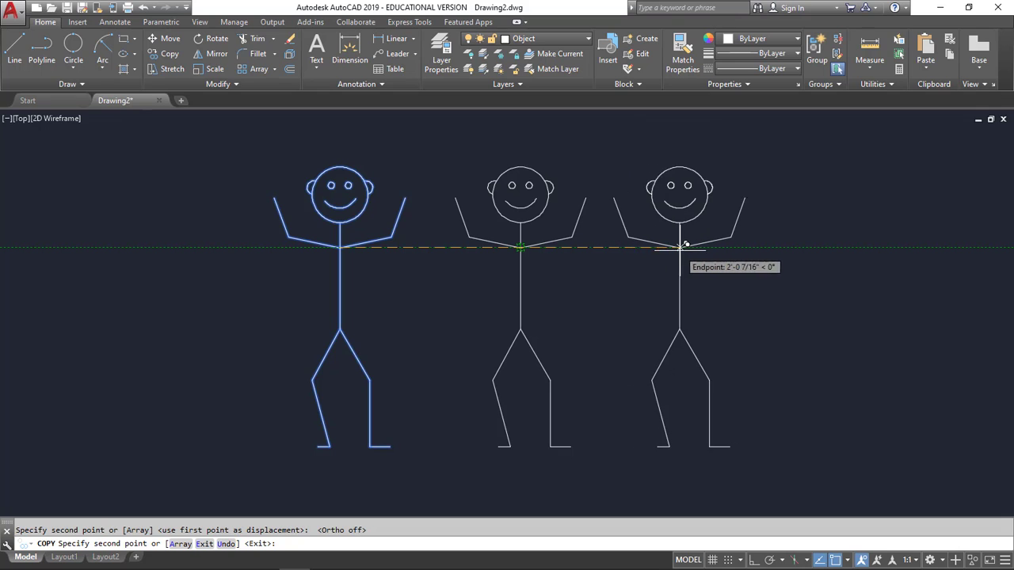
left_click(694, 247)
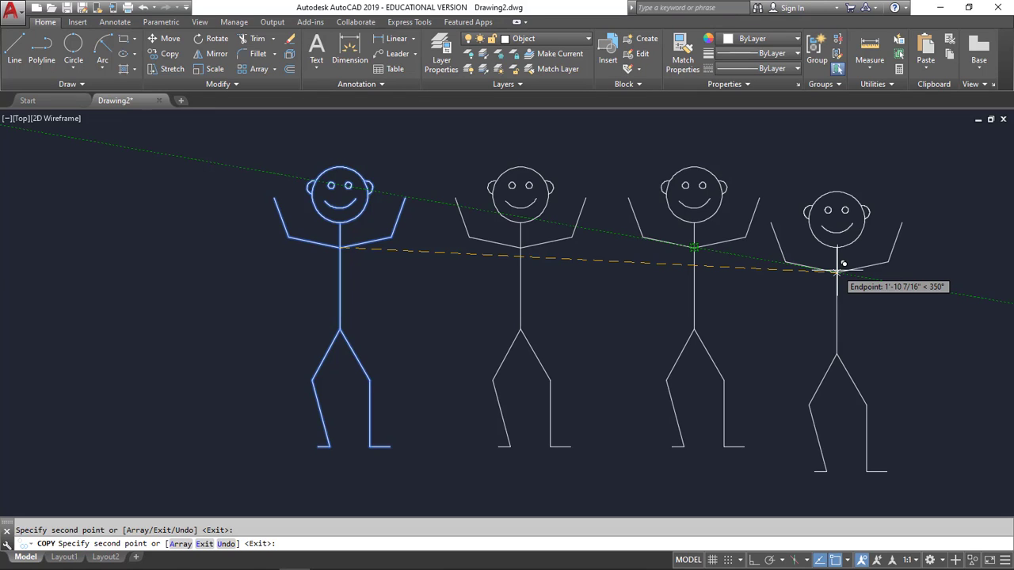
key("Escape")
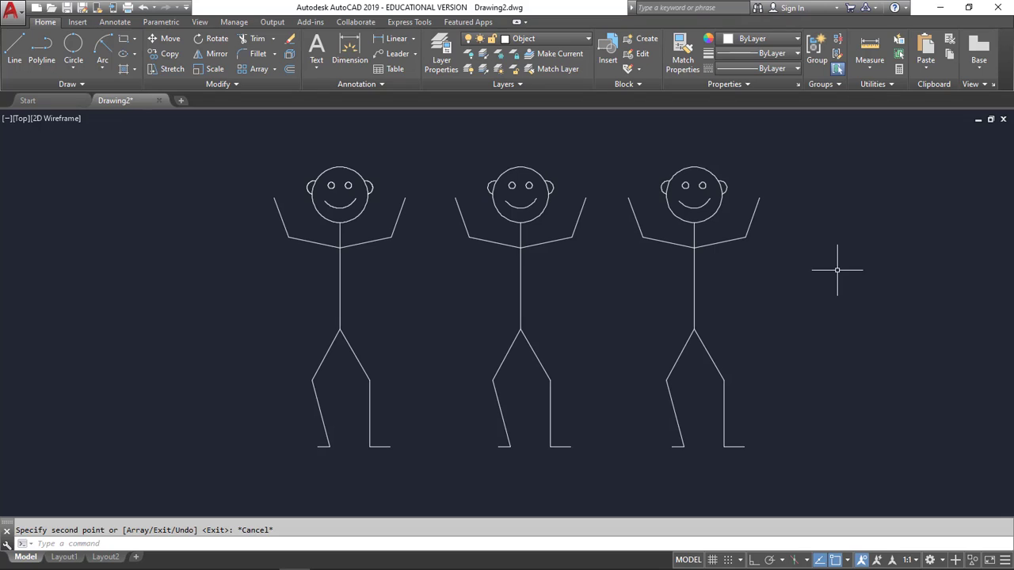
middle_click_drag(179, 488, 118, 487)
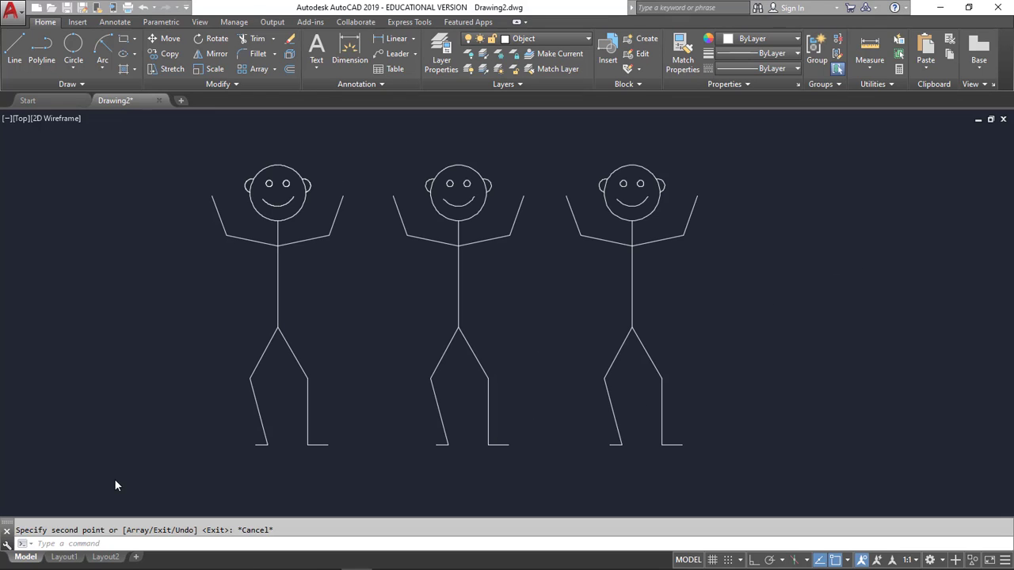